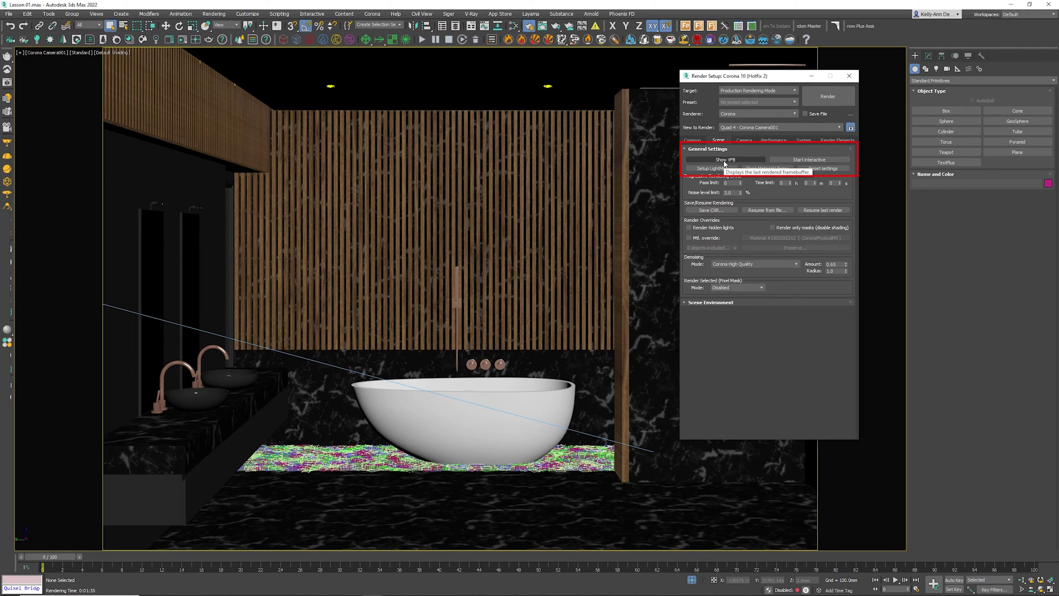
Step: View the Corona frame buffer with the last render and close it again
{"action": "left_click", "coordinate": [170, 41]}
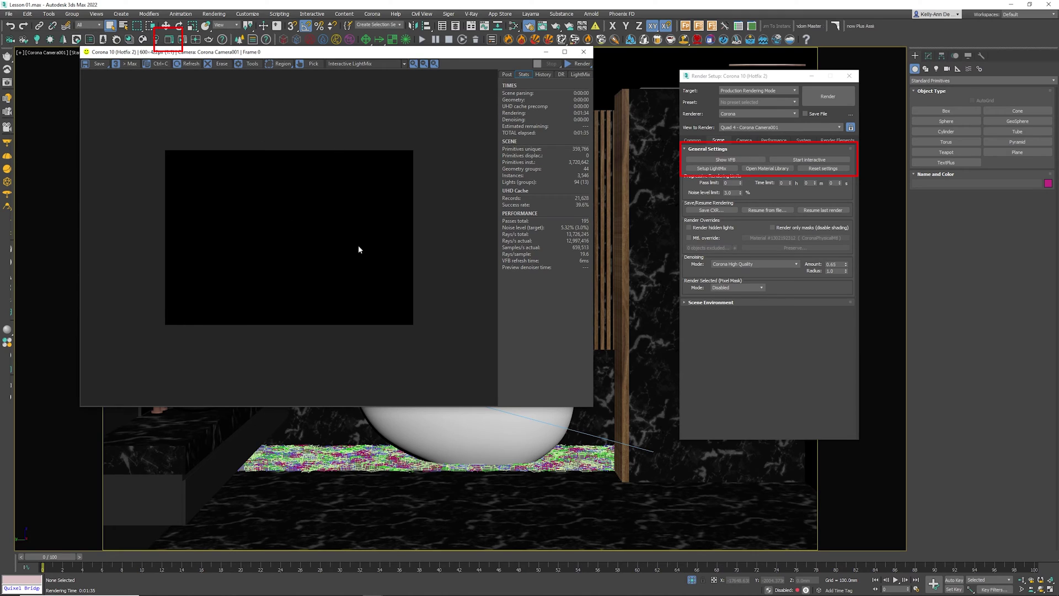
{"action": "left_click", "coordinate": [583, 52]}
{"action": "left_click", "coordinate": [726, 160]}
{"action": "left_click", "coordinate": [584, 52]}
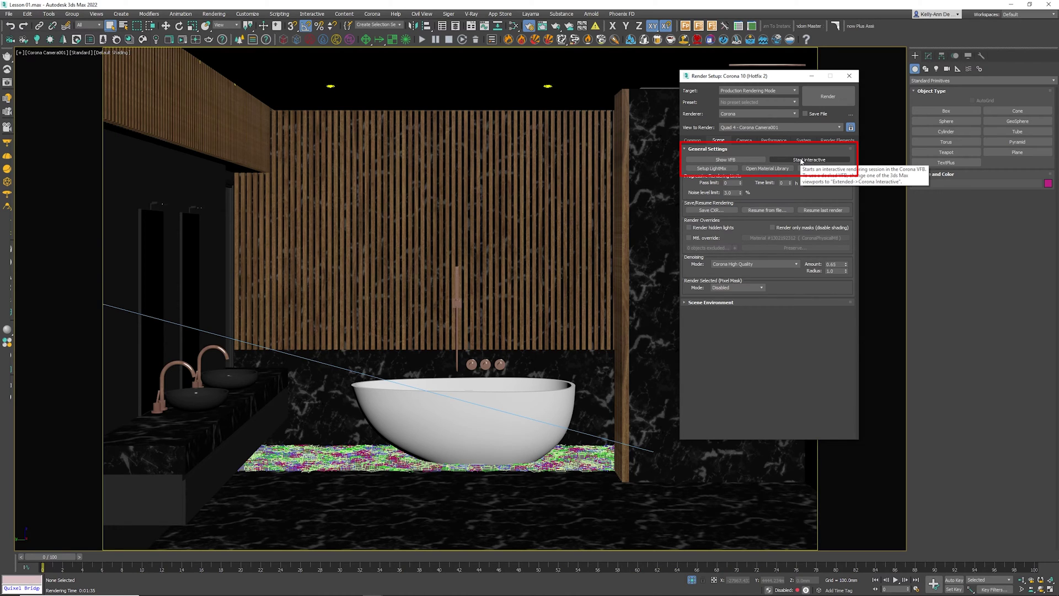
Step: Start an interactive render of the camera view, select the bathtub and try to move it
{"action": "left_click", "coordinate": [801, 160]}
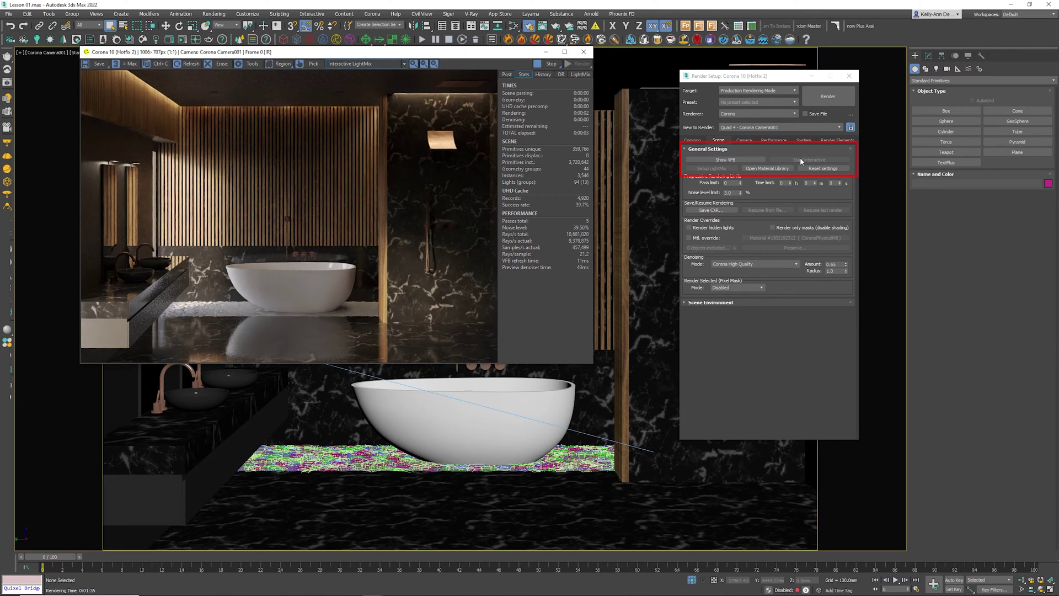
{"action": "left_click", "coordinate": [450, 439]}
{"action": "key", "text": "w"}
{"action": "left_click_drag", "start_coordinate": [450, 439], "coordinate": [494, 465]}
{"action": "right_click", "coordinate": [494, 465]}
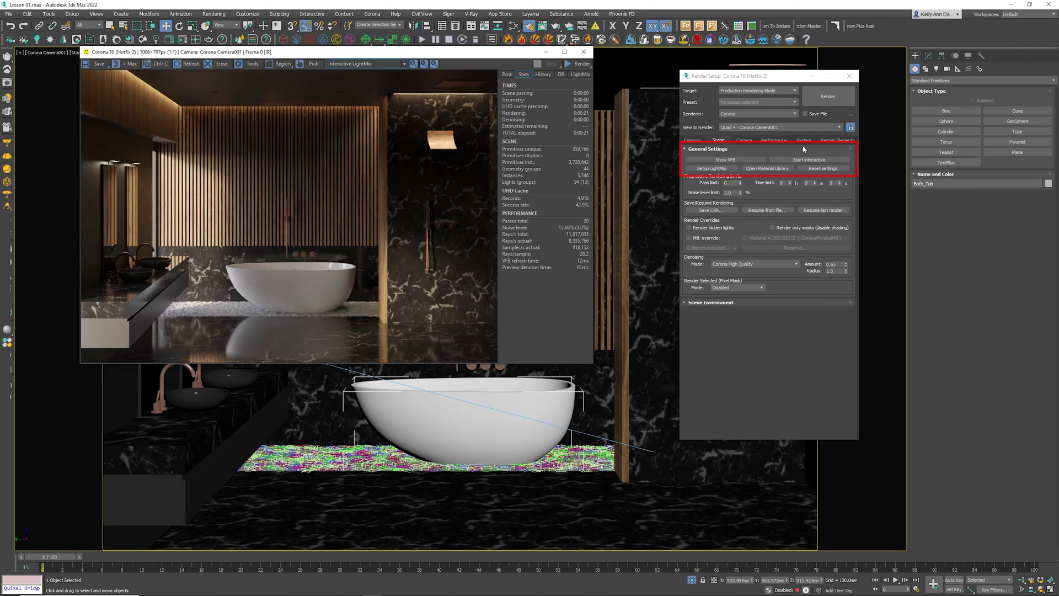
Step: View the layer separation options in the Interactive LightMix setup and cancel without generating layers
{"action": "left_click", "coordinate": [711, 168]}
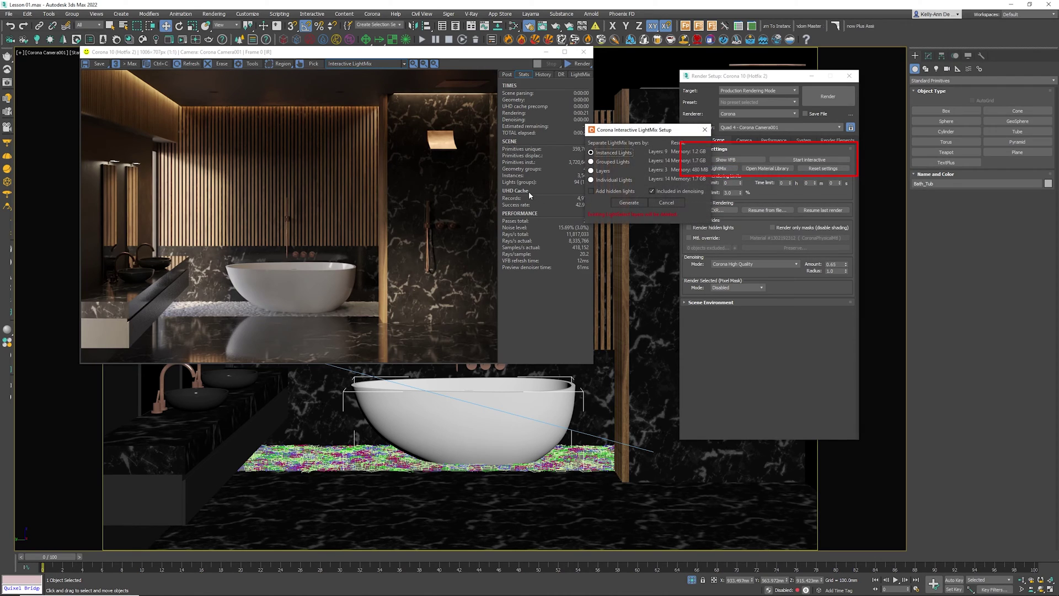
{"action": "left_click_drag", "start_coordinate": [616, 135], "coordinate": [441, 153]}
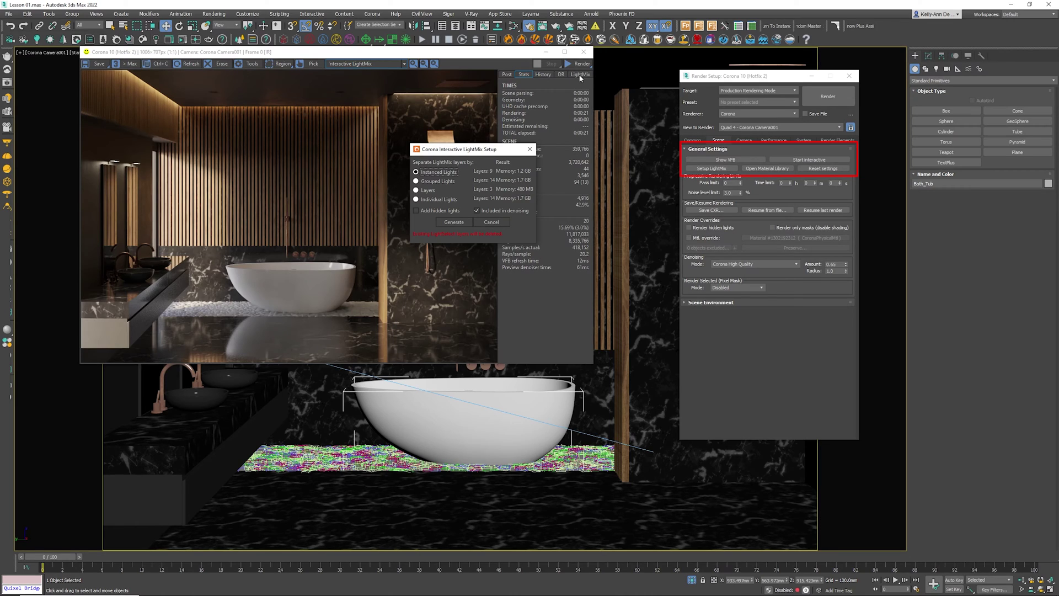
{"action": "left_click", "coordinate": [492, 222]}
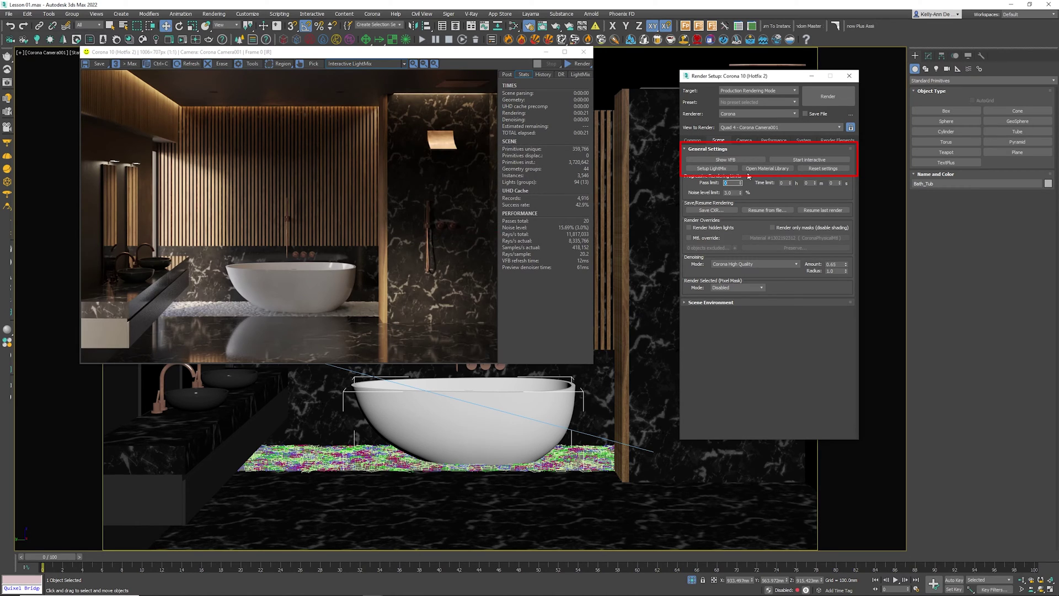
Step: View the Corona Material Library and the confirmation for resetting all render settings, closing both without changing anything
{"action": "left_click", "coordinate": [766, 168]}
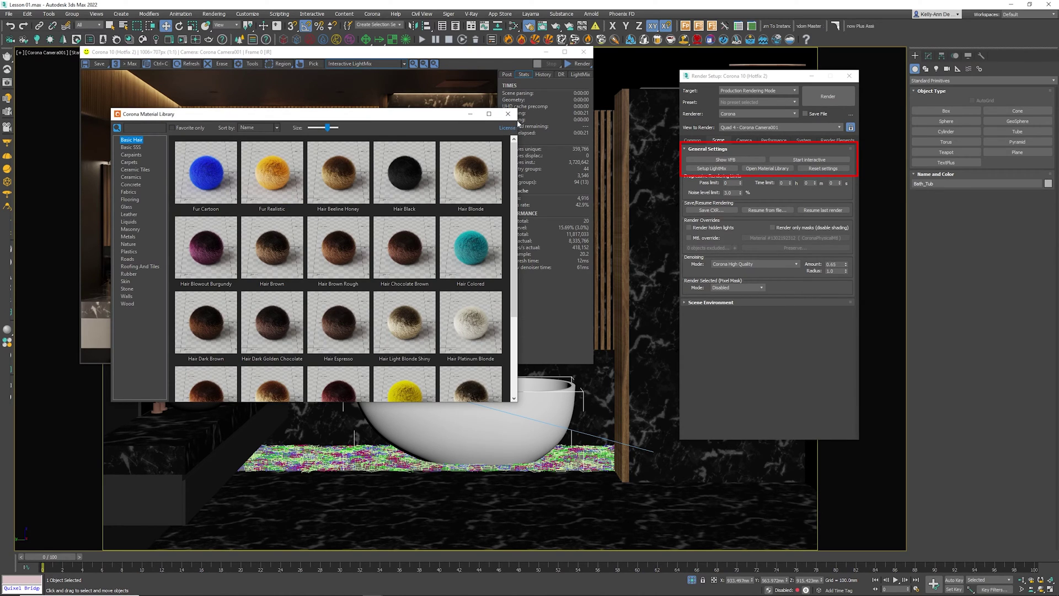
{"action": "left_click", "coordinate": [509, 115]}
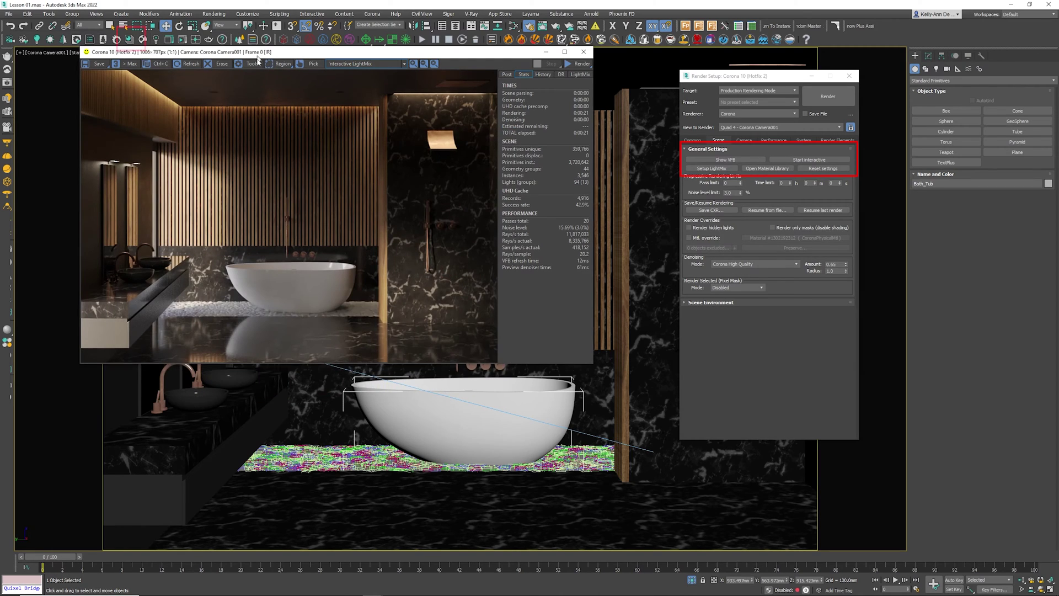
{"action": "left_click", "coordinate": [130, 39]}
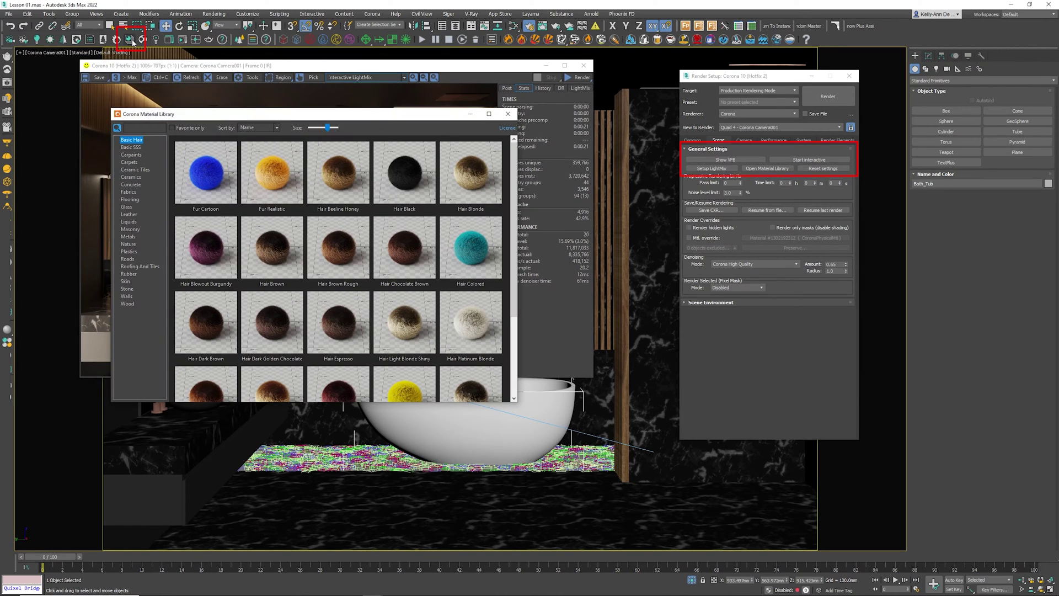
{"action": "left_click", "coordinate": [504, 115]}
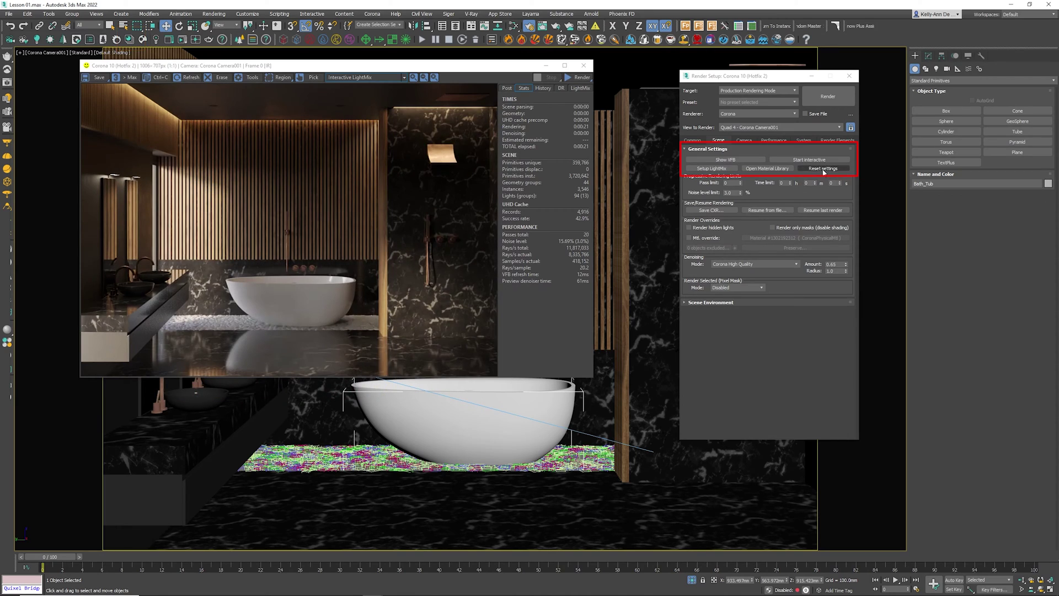
{"action": "left_click", "coordinate": [824, 169]}
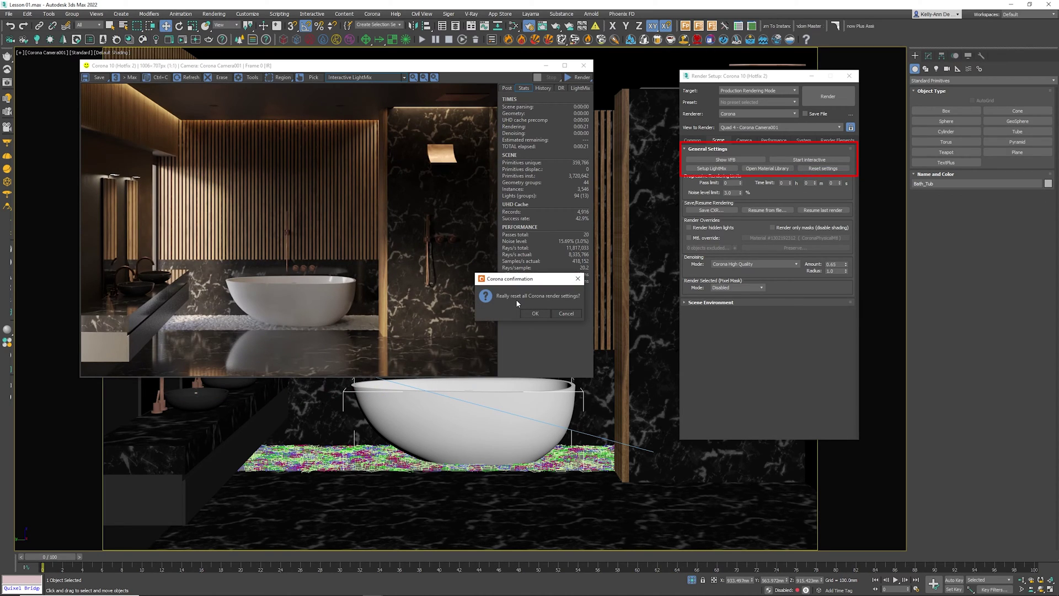
{"action": "left_click", "coordinate": [577, 313]}
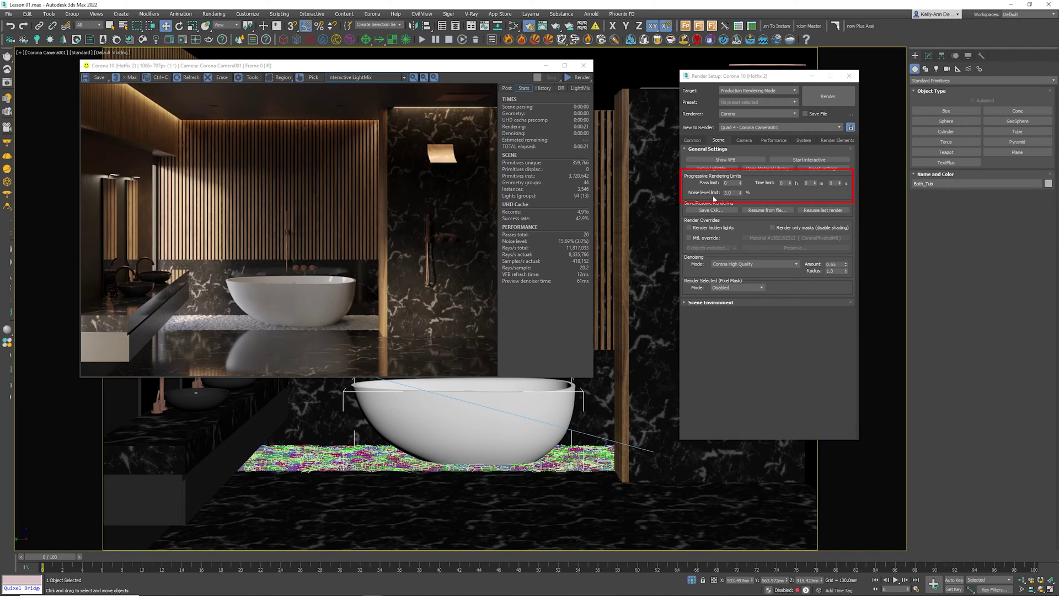
Step: Set the noise level limit to 0 and the pass limit to 10, and run a production render until it is cancelled
{"action": "right_click", "coordinate": [740, 193]}
{"action": "double_click", "coordinate": [734, 182]}
{"action": "type", "text": "10"}
{"action": "left_click", "coordinate": [826, 101]}
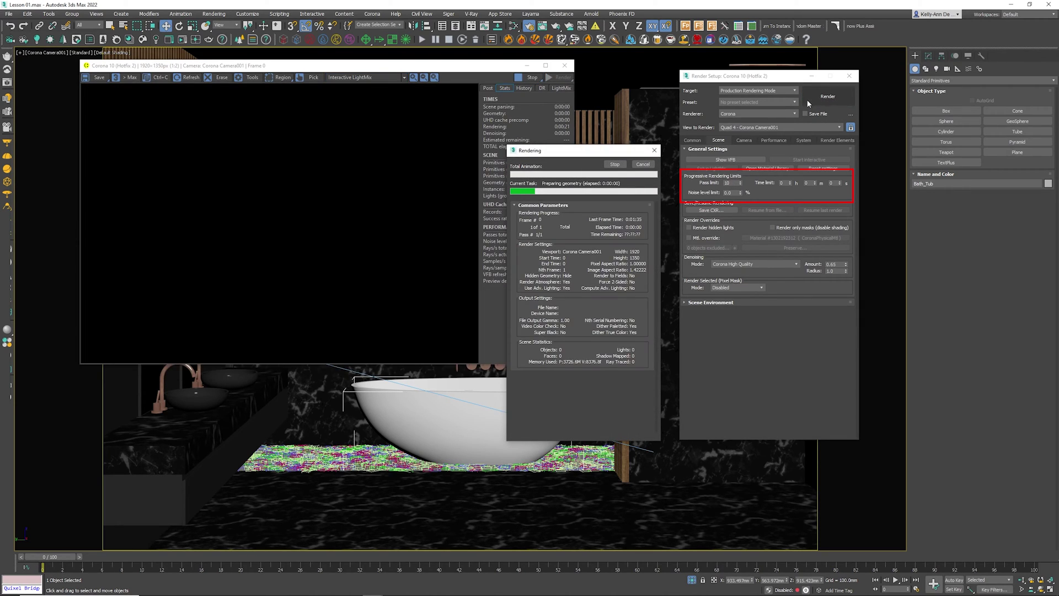
{"action": "left_click_drag", "start_coordinate": [605, 157], "coordinate": [530, 128]}
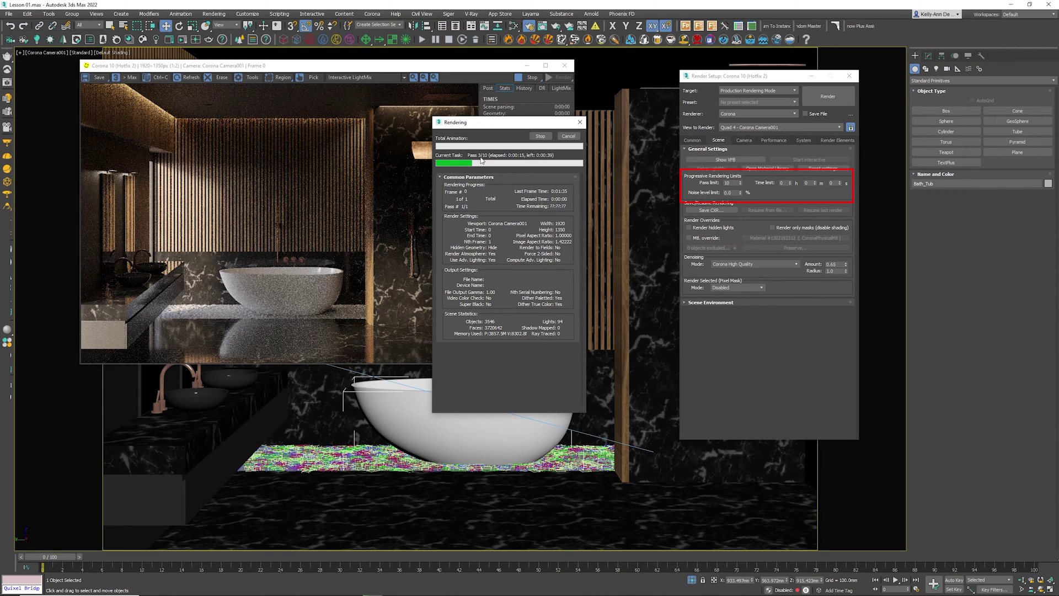
{"action": "left_click_drag", "start_coordinate": [498, 124], "coordinate": [363, 115]}
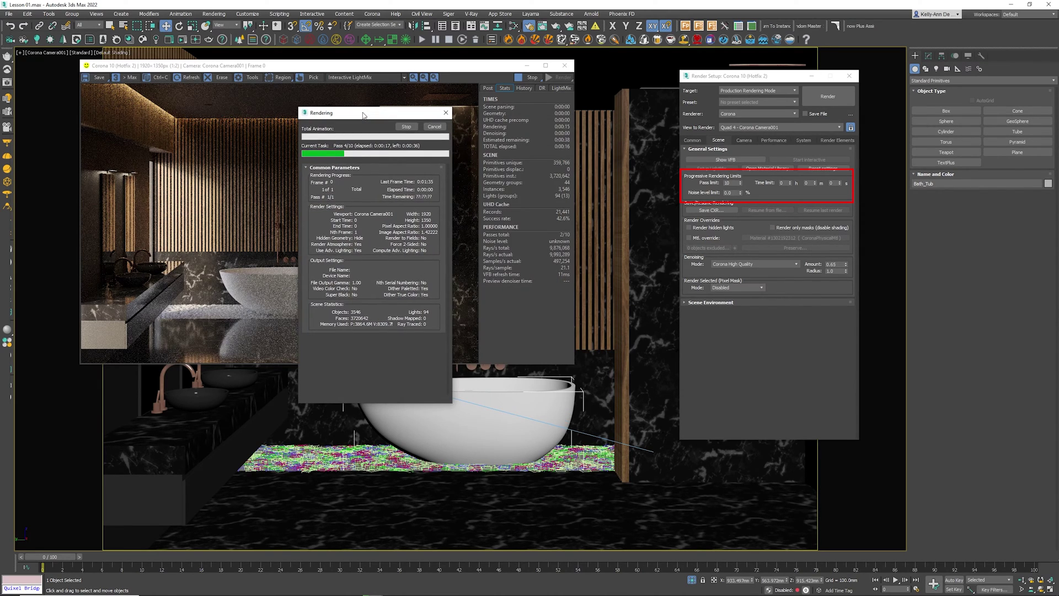
{"action": "left_click", "coordinate": [426, 126]}
Step: Reset the pass limit to 0 and set the rendering time limit to 1 hour
{"action": "right_click", "coordinate": [741, 185]}
{"action": "left_click", "coordinate": [783, 184]}
{"action": "type", "text": "1"}
{"action": "key", "text": "Tab"}
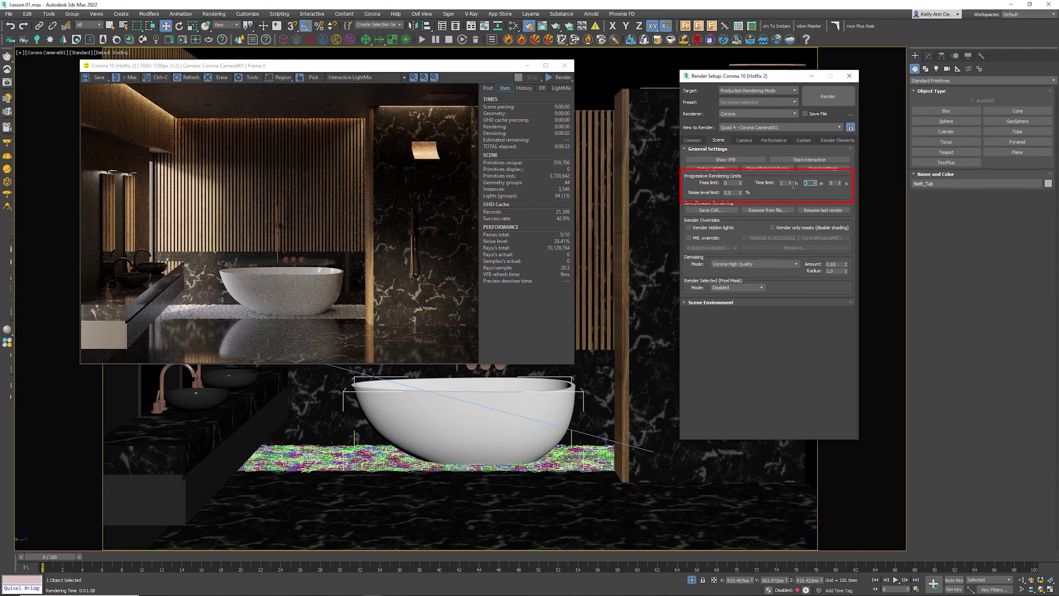
Step: Reset the rendering time limit and the pass limit to 0
{"action": "left_click", "coordinate": [832, 183]}
{"action": "left_click", "coordinate": [726, 183]}
{"action": "key", "text": "Return"}
{"action": "left_click", "coordinate": [729, 184]}
{"action": "right_click", "coordinate": [740, 183]}
Step: Set the noise level limit to 3.0% and inspect the grain on the bathtub and floor in the rendered image
{"action": "left_click", "coordinate": [737, 193]}
{"action": "scroll", "coordinate": [320, 270], "scroll_direction": "up", "scroll_amount": 1}
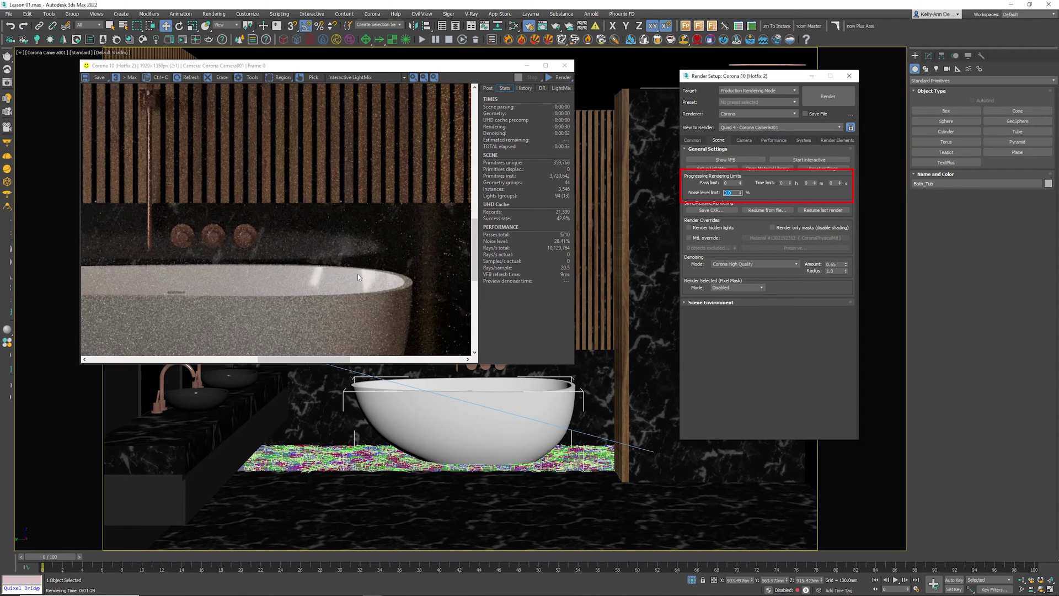
{"action": "left_click_drag", "start_coordinate": [382, 250], "coordinate": [378, 276]}
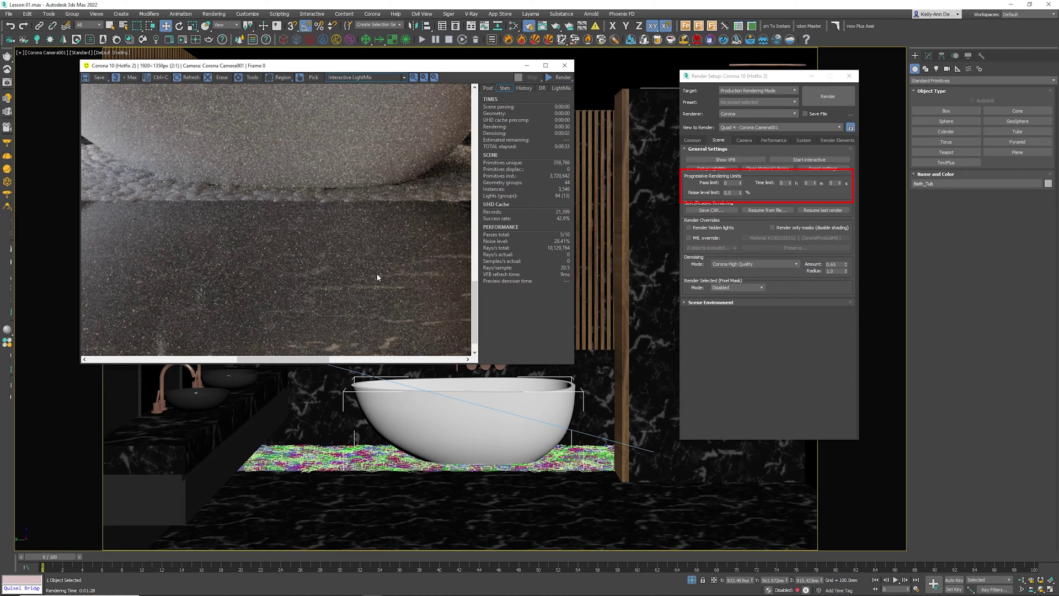
{"action": "double_click", "coordinate": [728, 192]}
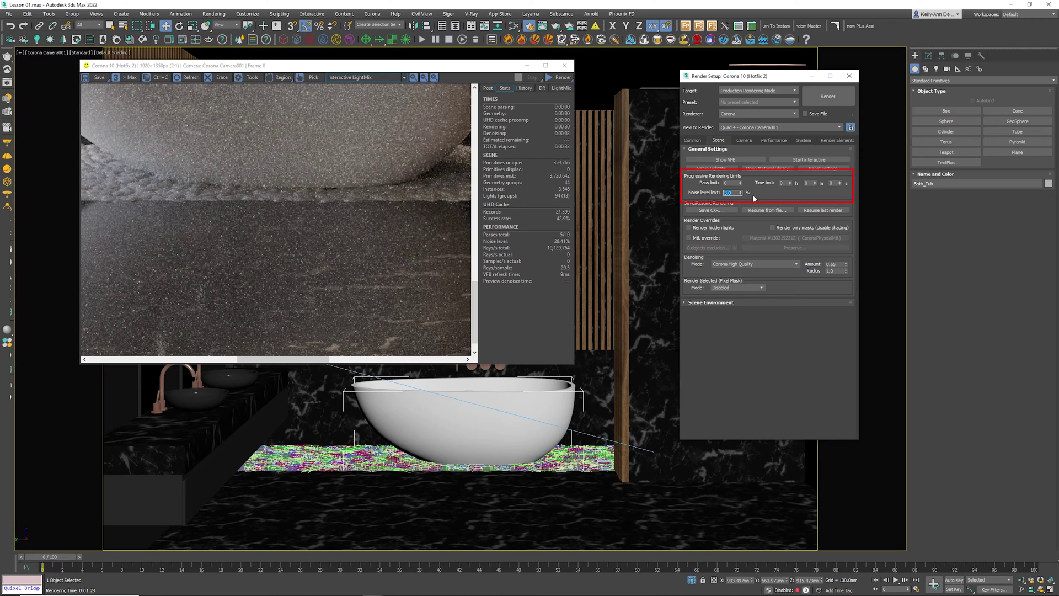
{"action": "scroll", "coordinate": [403, 231], "scroll_direction": "down", "scroll_amount": 2}
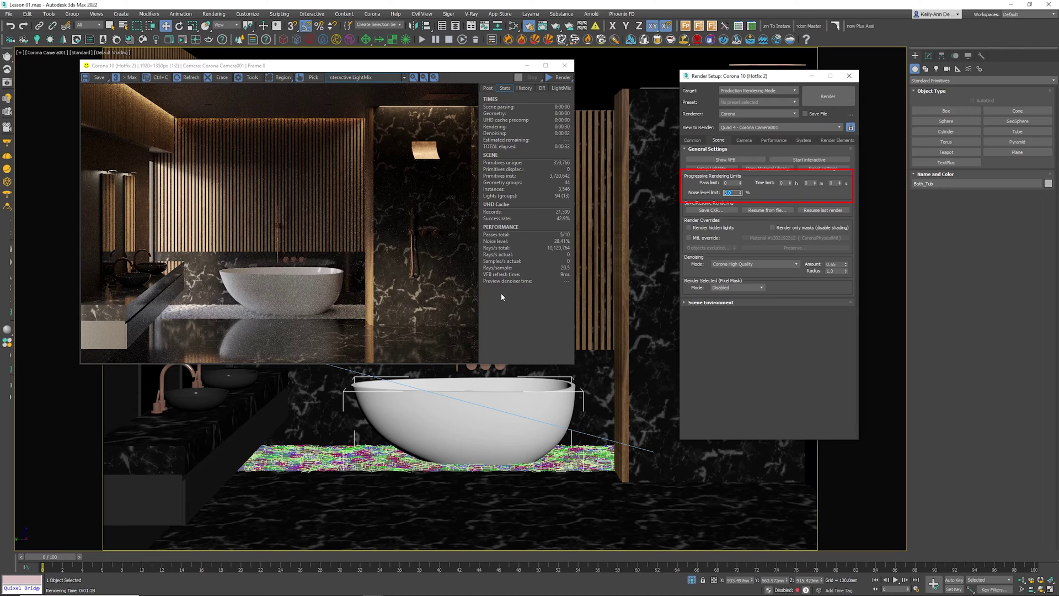
{"action": "left_click", "coordinate": [511, 95]}
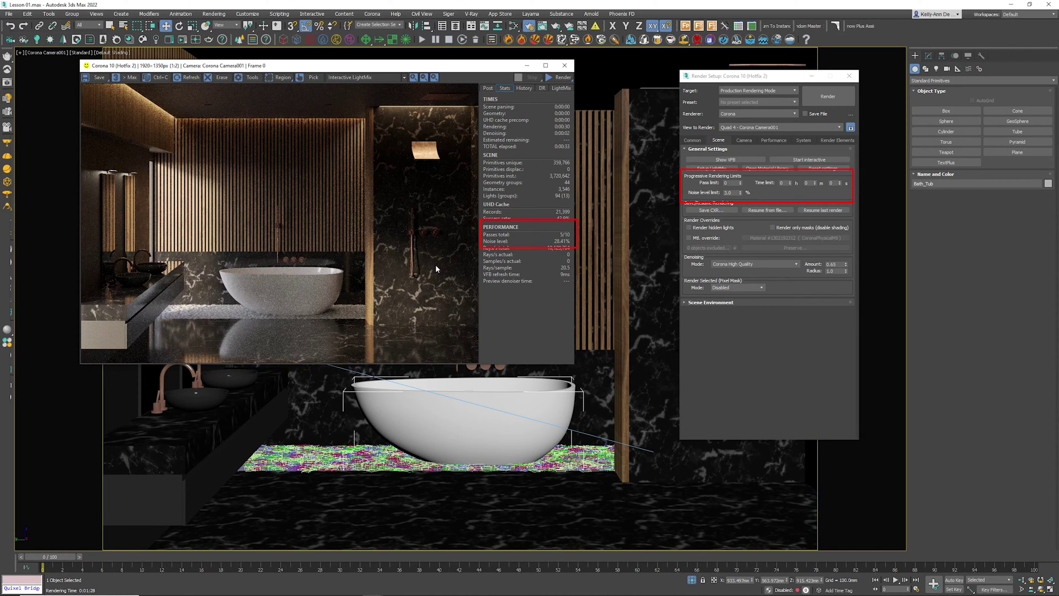
Step: Resume the last render and check its total passes and noise level against the target in the statistics
{"action": "scroll", "coordinate": [435, 268], "scroll_direction": "up", "scroll_amount": 1}
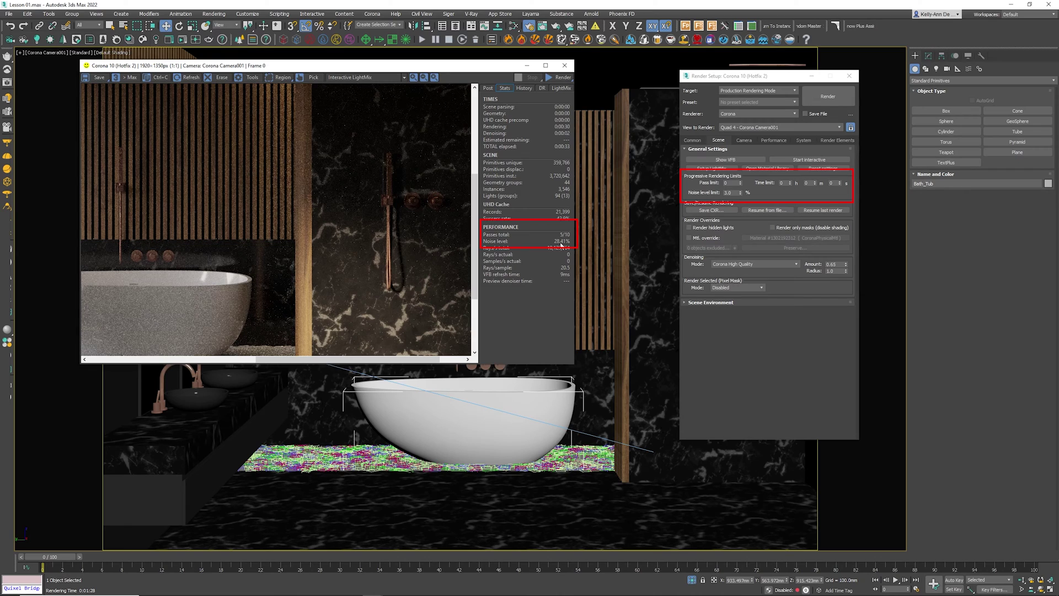
{"action": "mouse_move", "coordinate": [561, 244]}
{"action": "scroll", "coordinate": [375, 234], "scroll_direction": "down", "scroll_amount": 1}
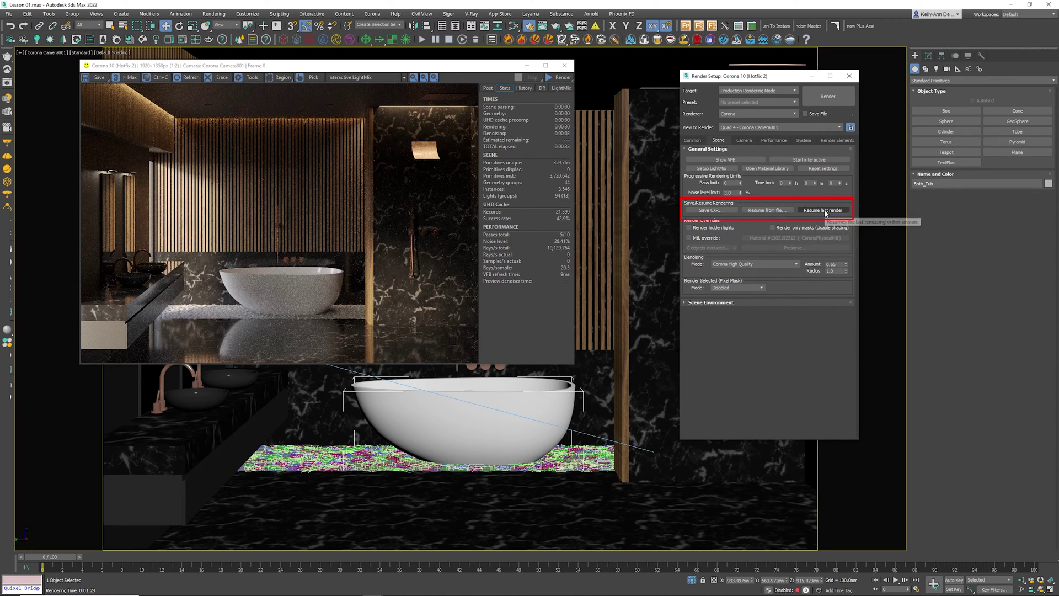
{"action": "left_click", "coordinate": [824, 210]}
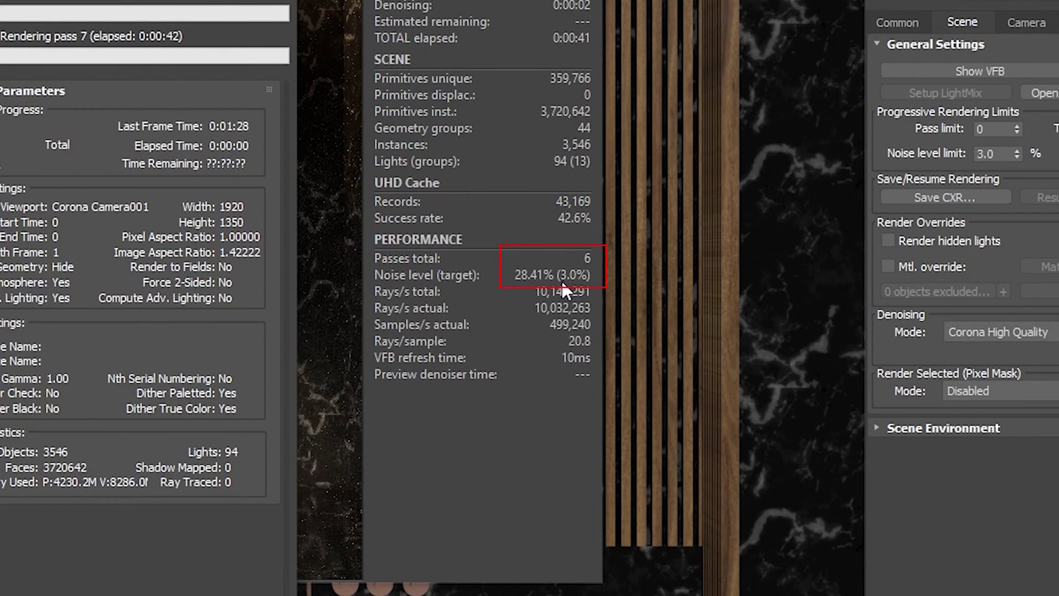
{"action": "mouse_move", "coordinate": [565, 281]}
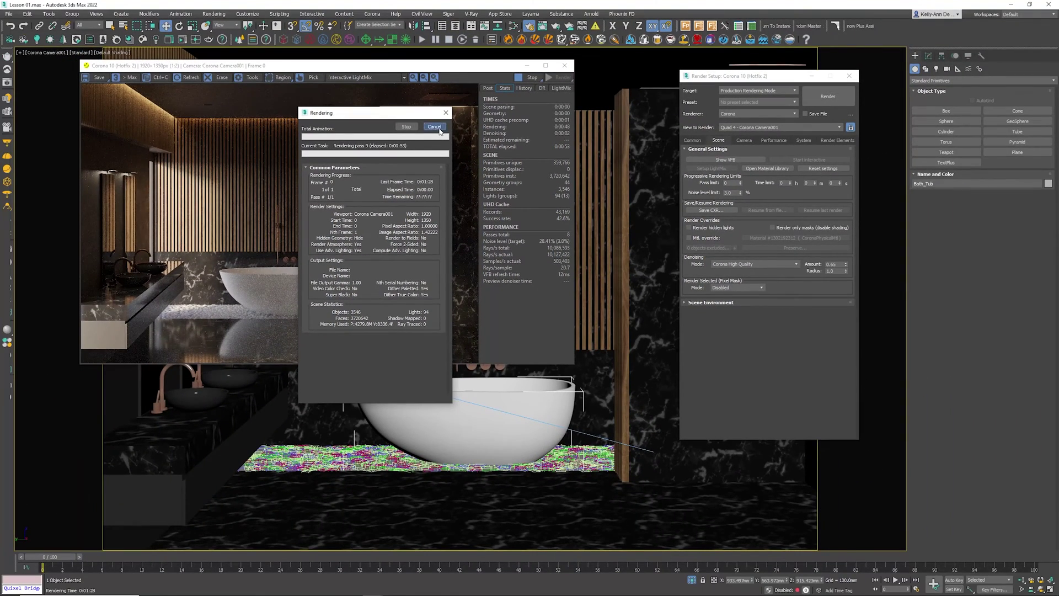
Step: Set the noise level limit to 0 and the pass limit to 100, and resume the last render
{"action": "double_click", "coordinate": [803, 181]}
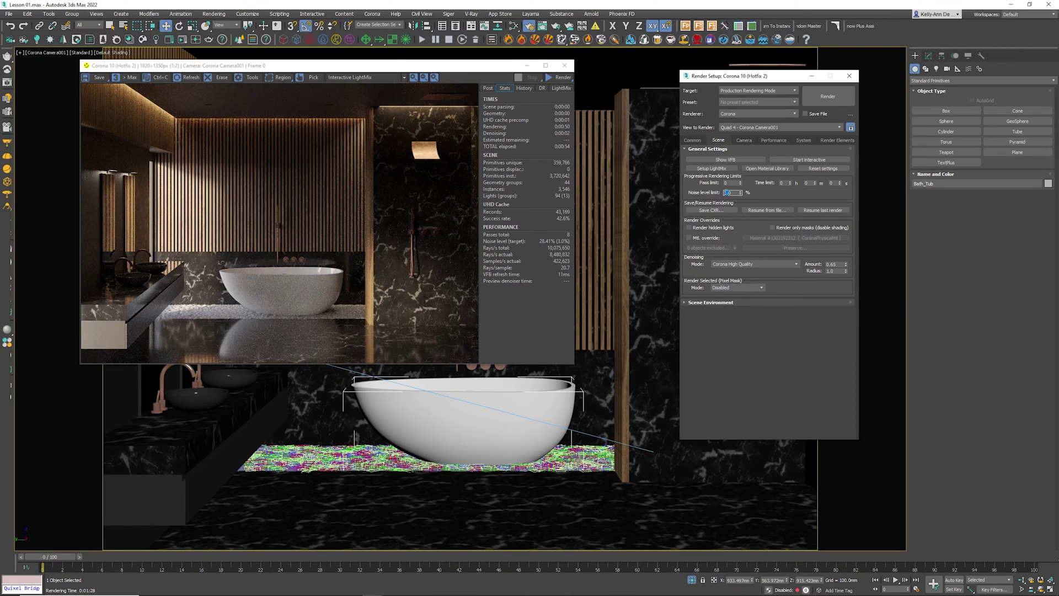
{"action": "type", "text": "0"}
{"action": "key", "text": "Tab"}
{"action": "type", "text": "10"}
{"action": "left_click", "coordinate": [823, 210]}
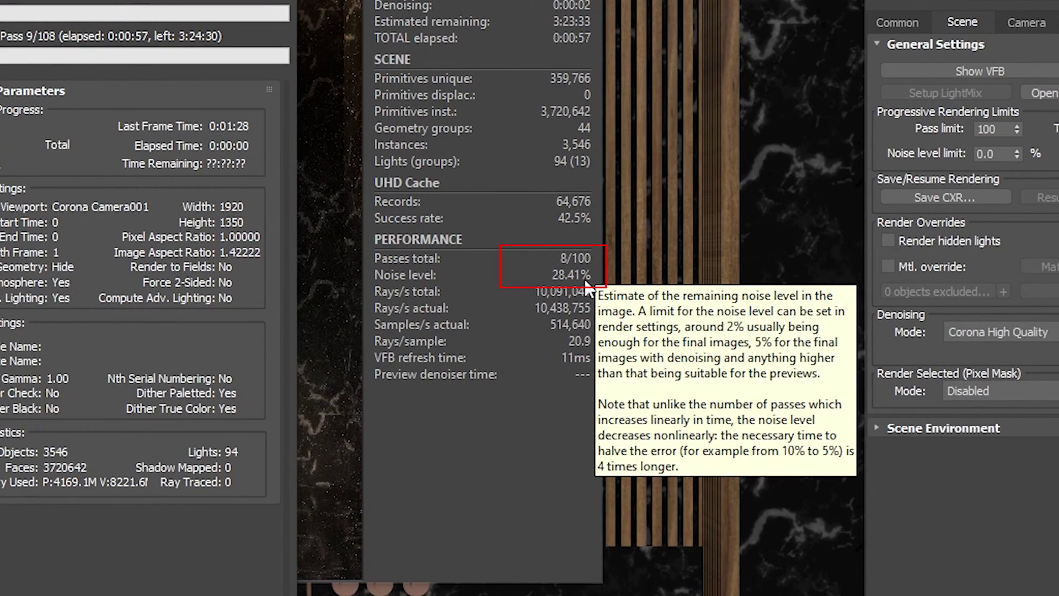
{"action": "mouse_move", "coordinate": [580, 261]}
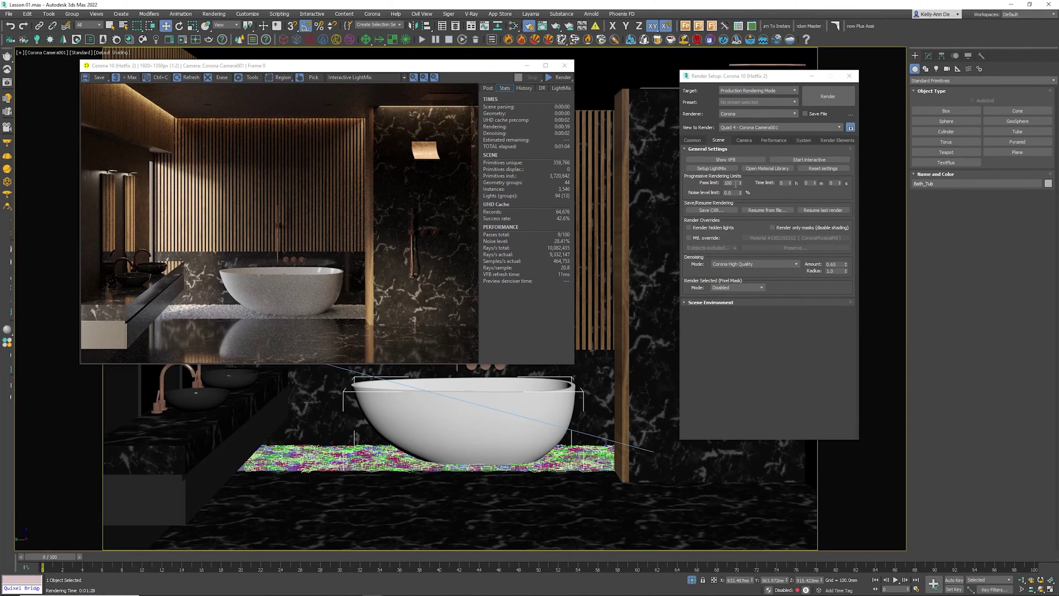
Step: Set the pass limit to 50, render the scene and stop the rendering before all passes are done
{"action": "double_click", "coordinate": [735, 183]}
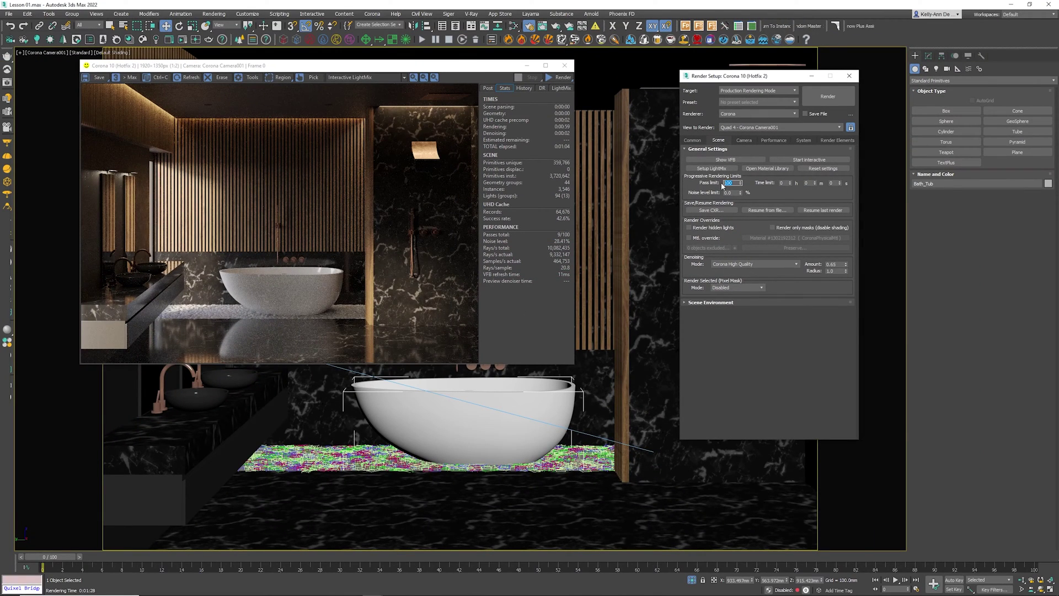
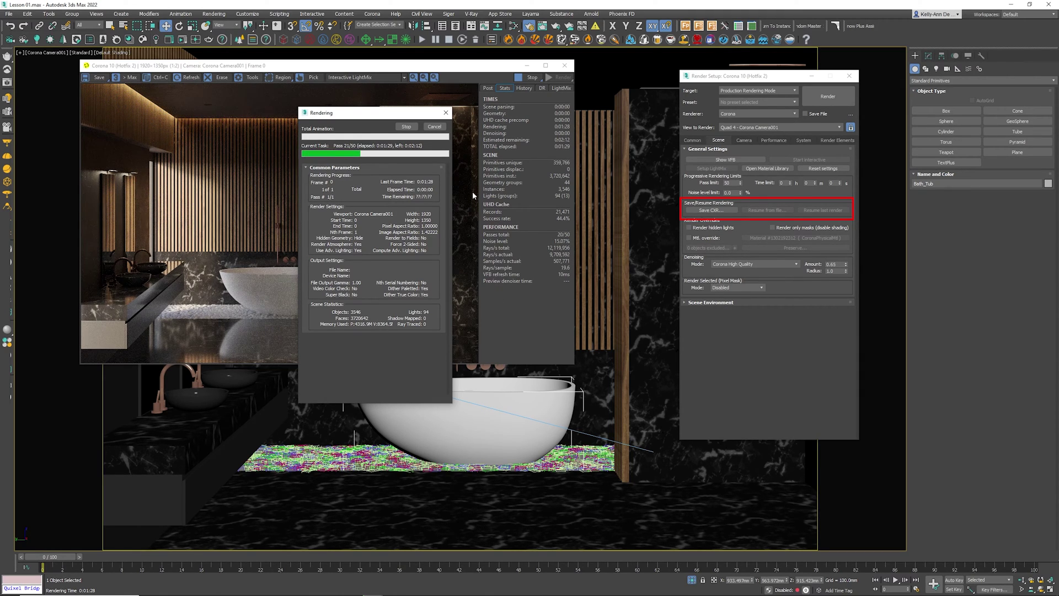
{"action": "left_click", "coordinate": [411, 128]}
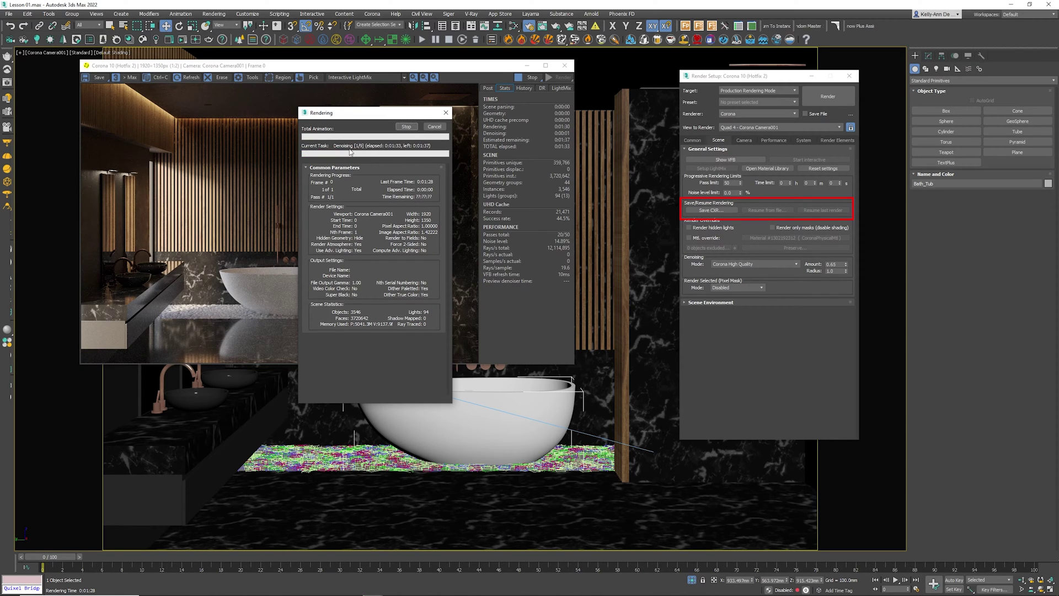
{"action": "left_click", "coordinate": [435, 127]}
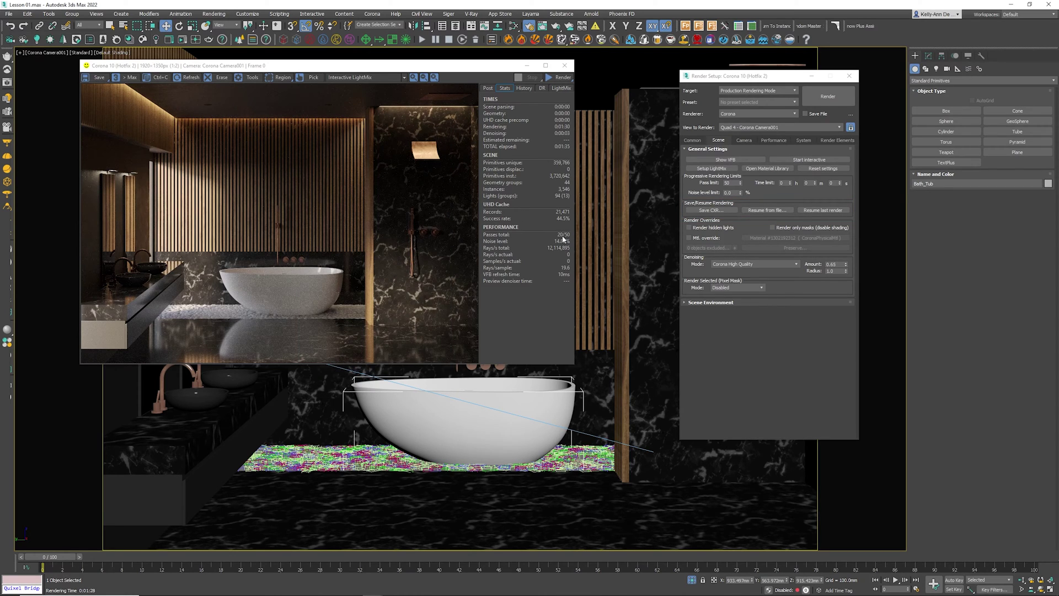
{"action": "mouse_move", "coordinate": [564, 239]}
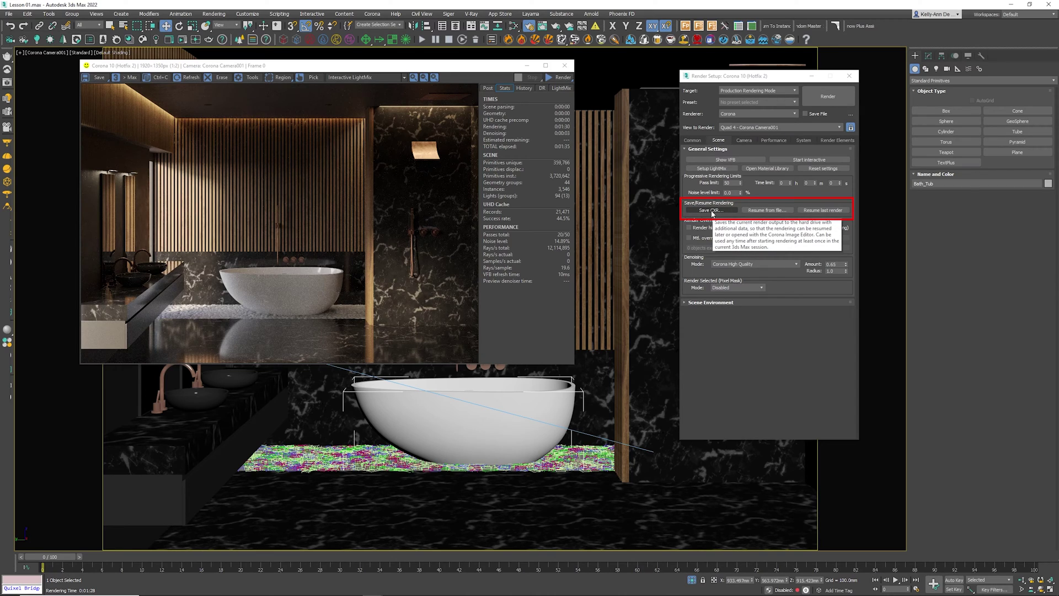
Step: Save the current render as a Corona EXR file named bathroom in the Test folder
{"action": "left_click", "coordinate": [712, 211]}
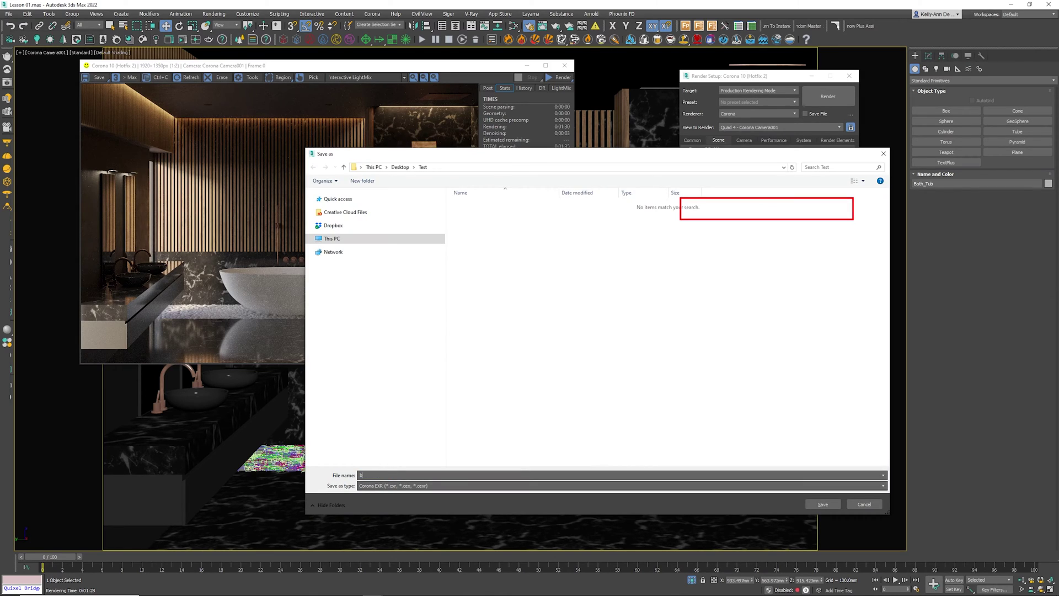
{"action": "type", "text": "bathroom"}
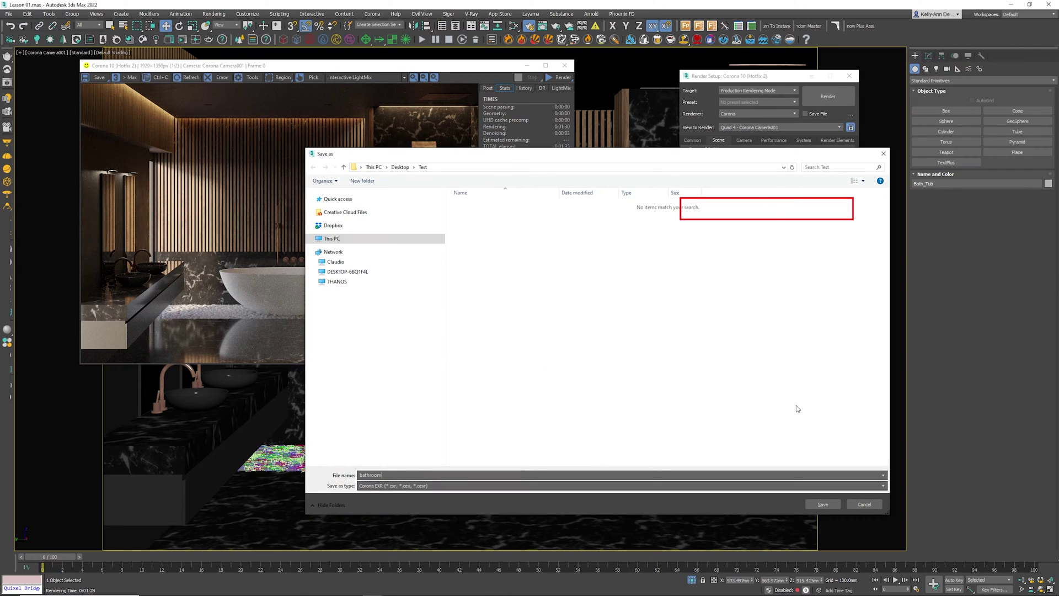
{"action": "left_click", "coordinate": [822, 505]}
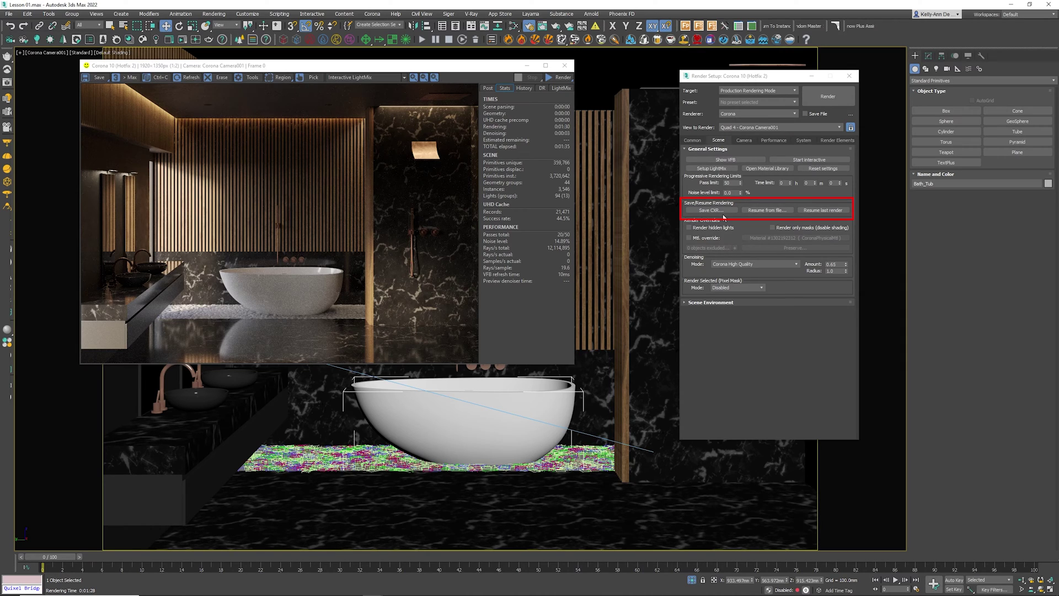
Step: Clear the frame buffer, resume rendering from the saved bathroom.cxr file and stop it after a few passes
{"action": "left_click", "coordinate": [222, 77]}
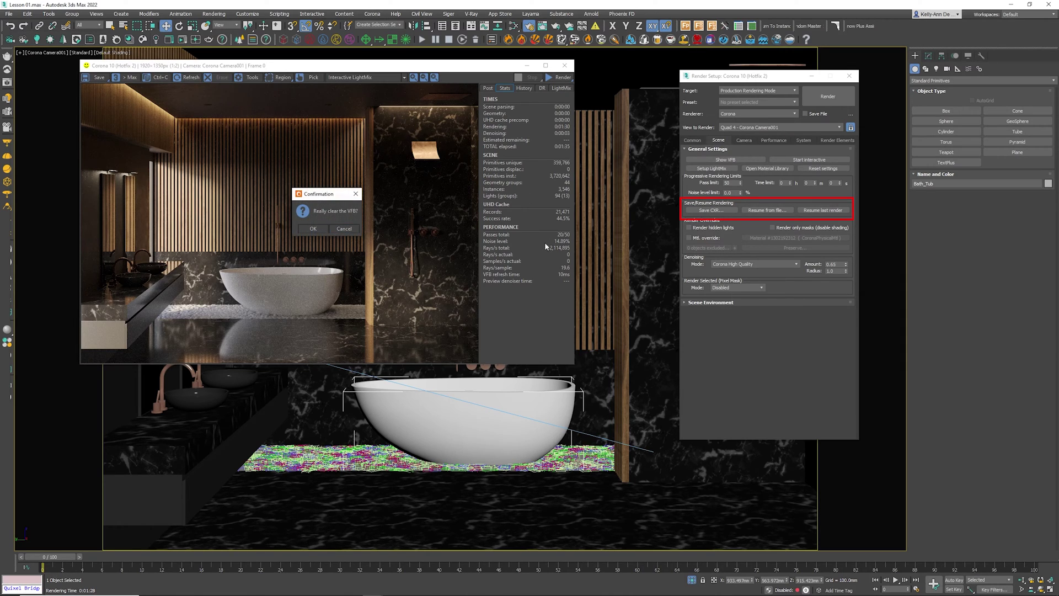
{"action": "left_click", "coordinate": [313, 228]}
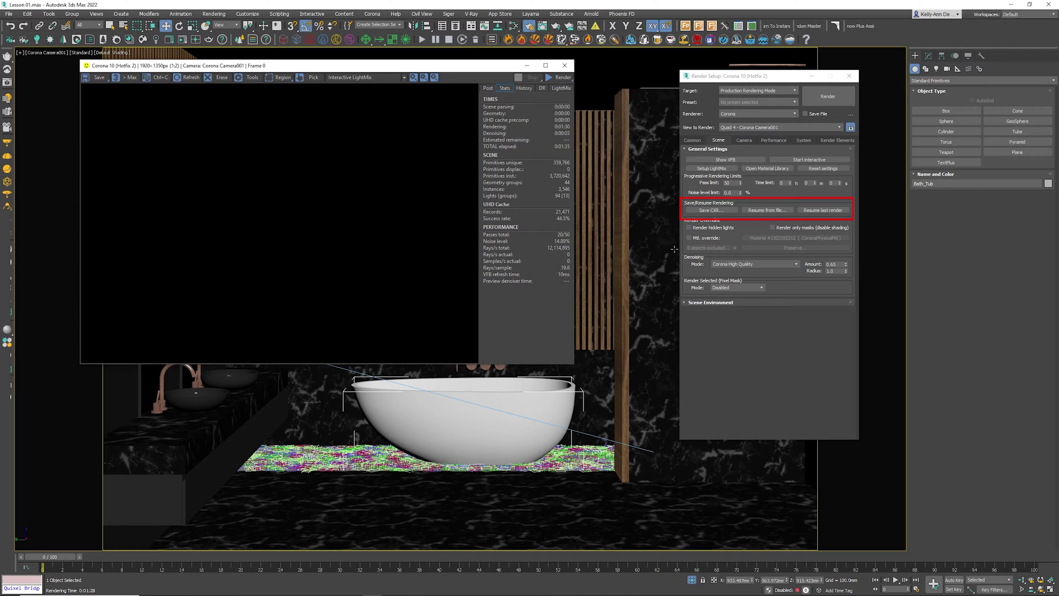
{"action": "left_click", "coordinate": [767, 211]}
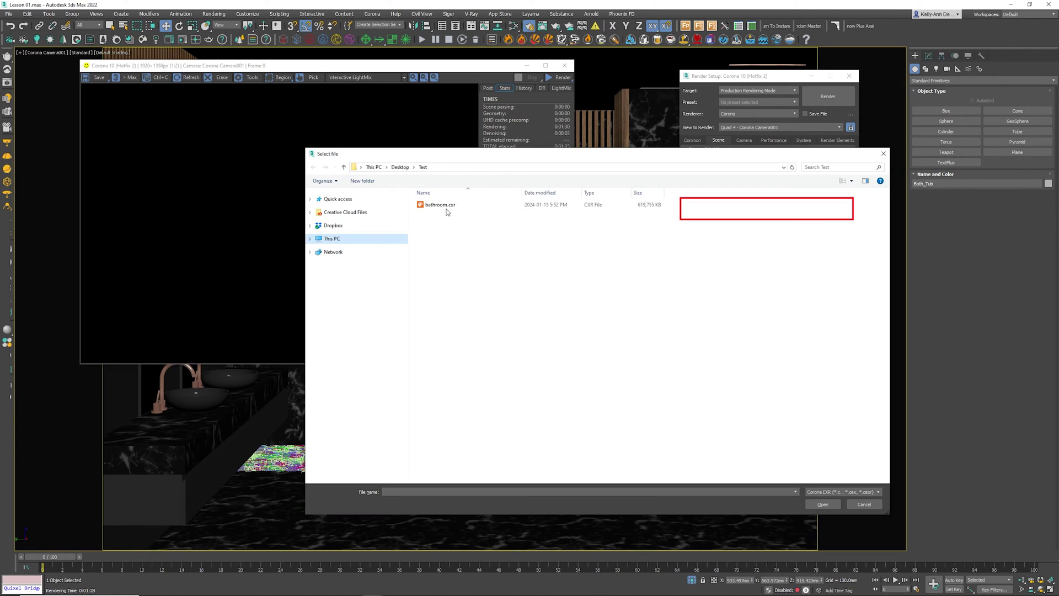
{"action": "left_click", "coordinate": [442, 205]}
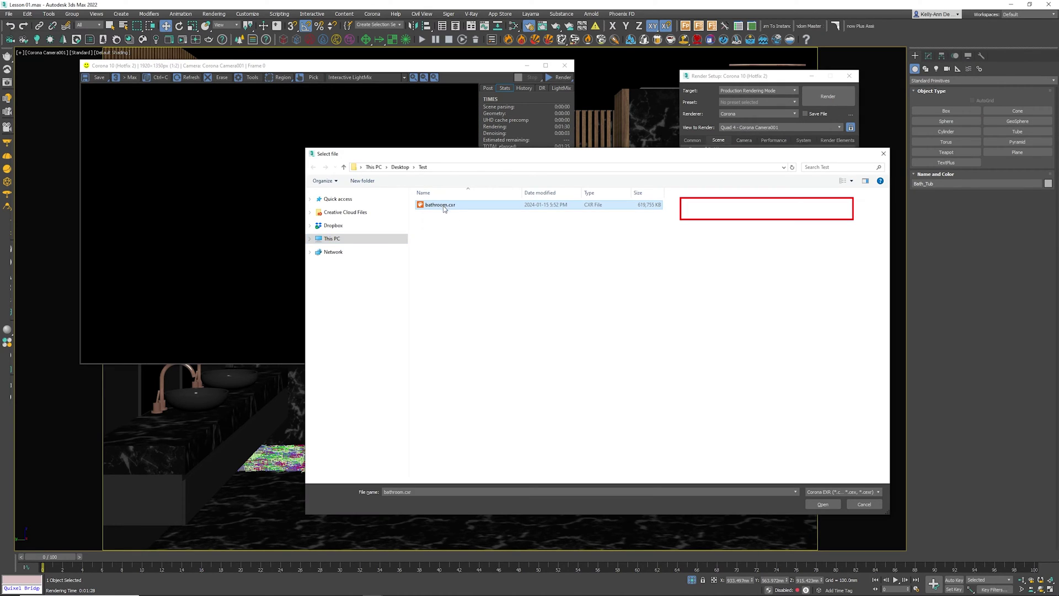
{"action": "left_click", "coordinate": [823, 505]}
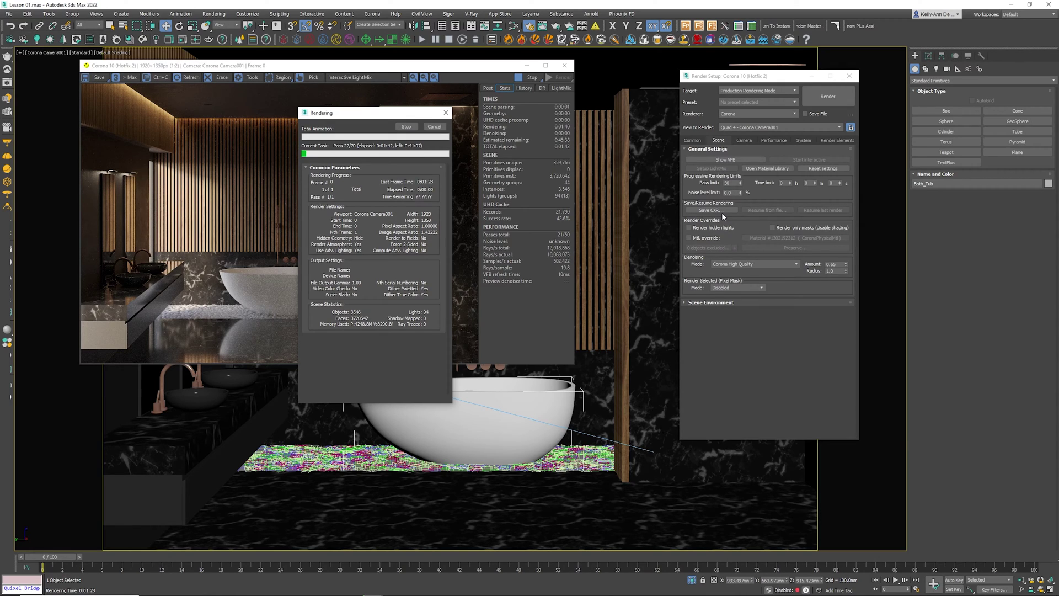
{"action": "key", "text": "Escape"}
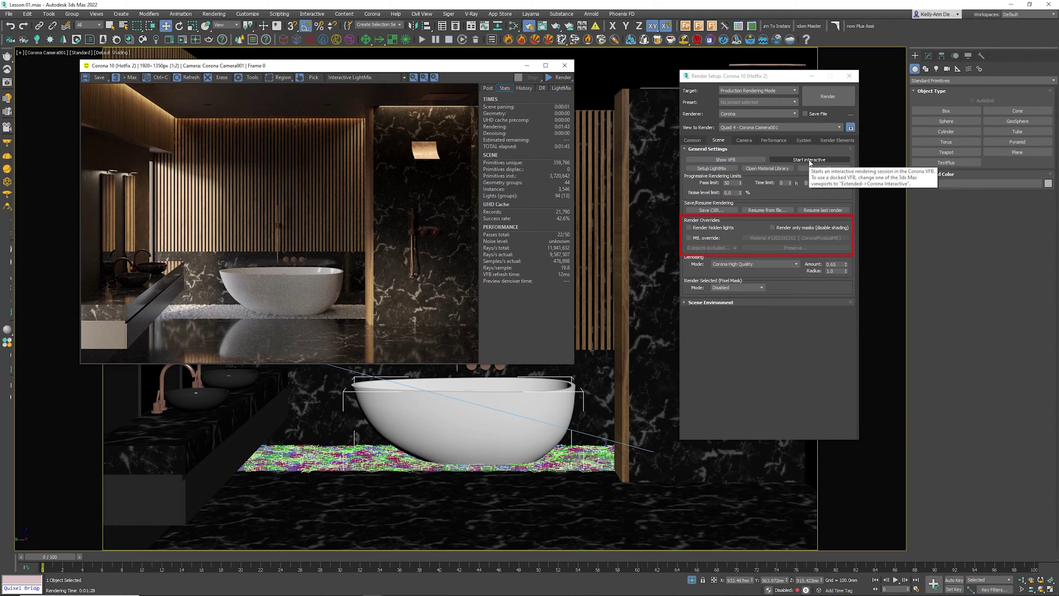
Step: Start interactive rendering and move the Render Setup window closer to the frame buffer
{"action": "left_click", "coordinate": [559, 80]}
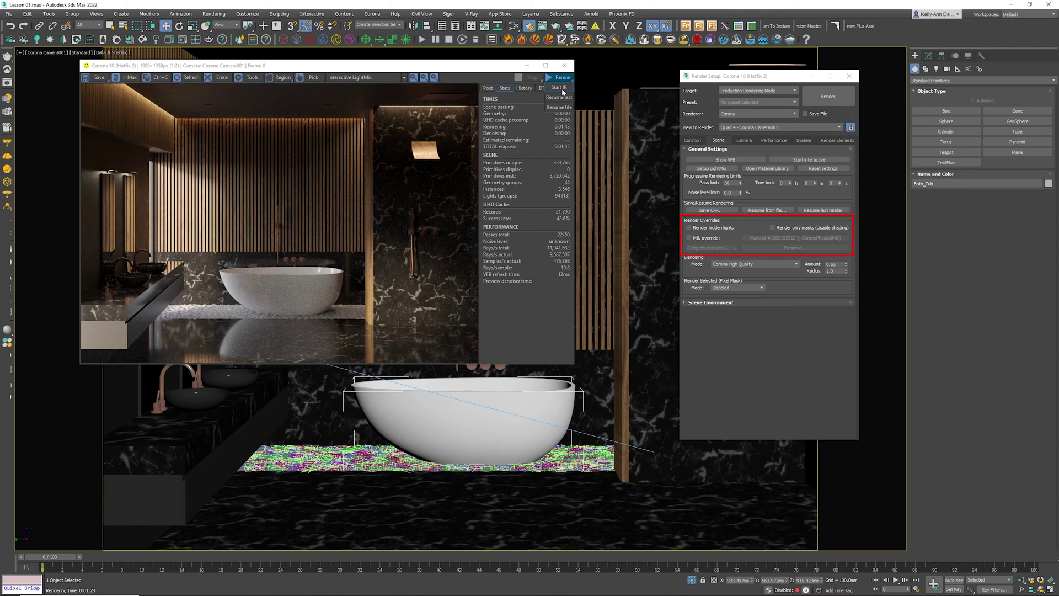
{"action": "left_click", "coordinate": [559, 88]}
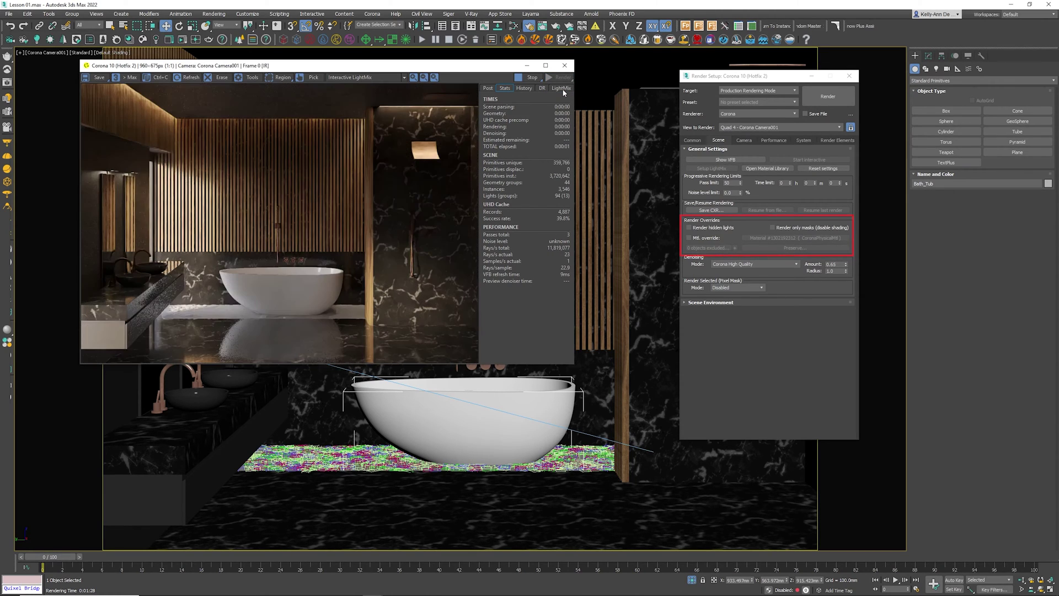
{"action": "left_click_drag", "start_coordinate": [718, 76], "coordinate": [663, 74]}
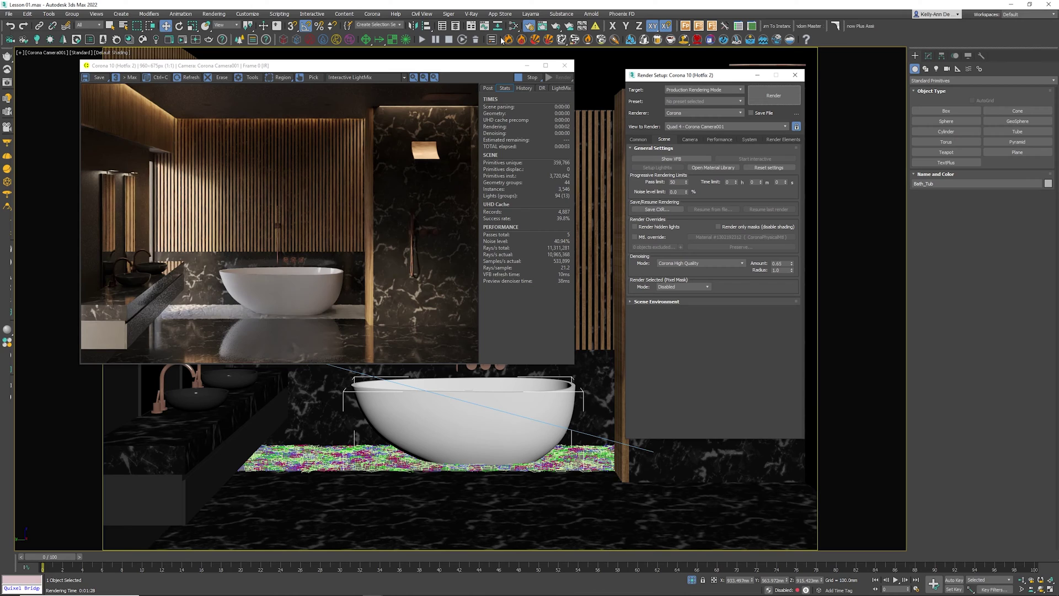
Step: Hide all lights of the Lights layer in the Layer Explorer and enable the render override for hidden lights
{"action": "left_click", "coordinate": [961, 55]}
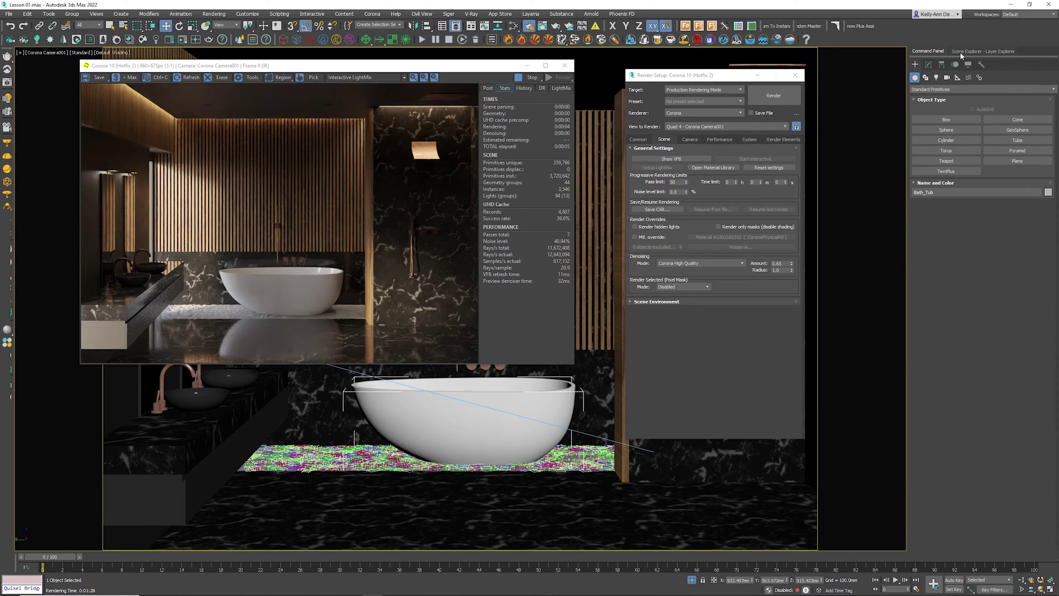
{"action": "left_click", "coordinate": [961, 53]}
{"action": "left_click", "coordinate": [923, 123]}
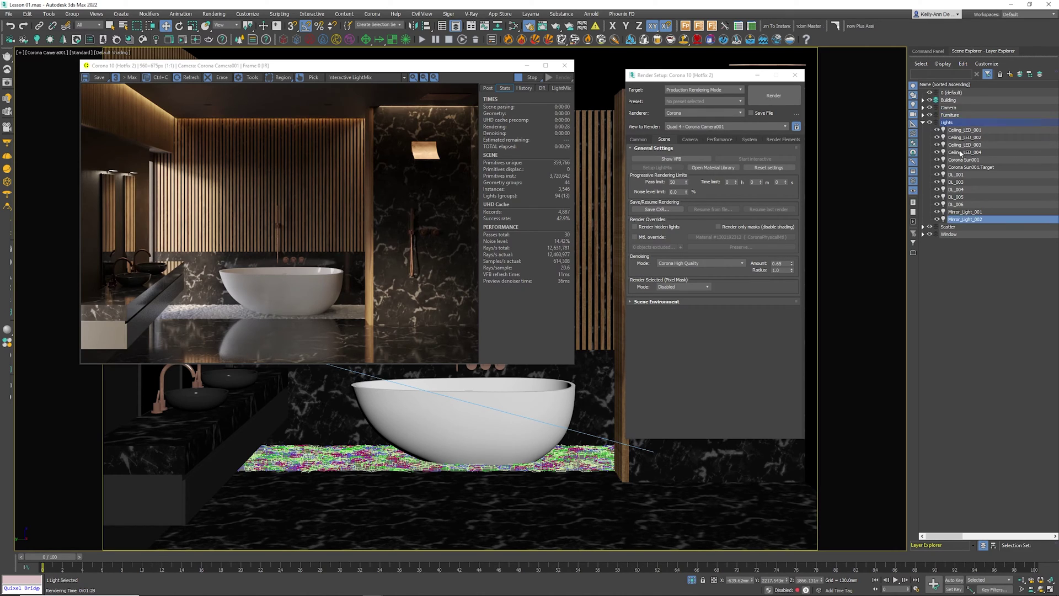
{"action": "double_click", "coordinate": [947, 123]}
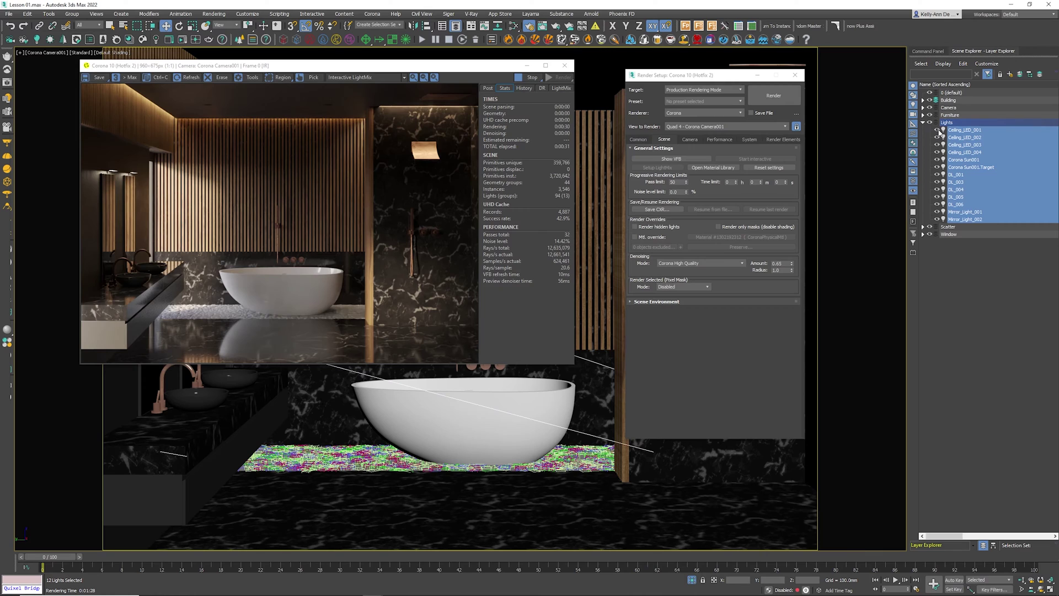
{"action": "left_click", "coordinate": [938, 130]}
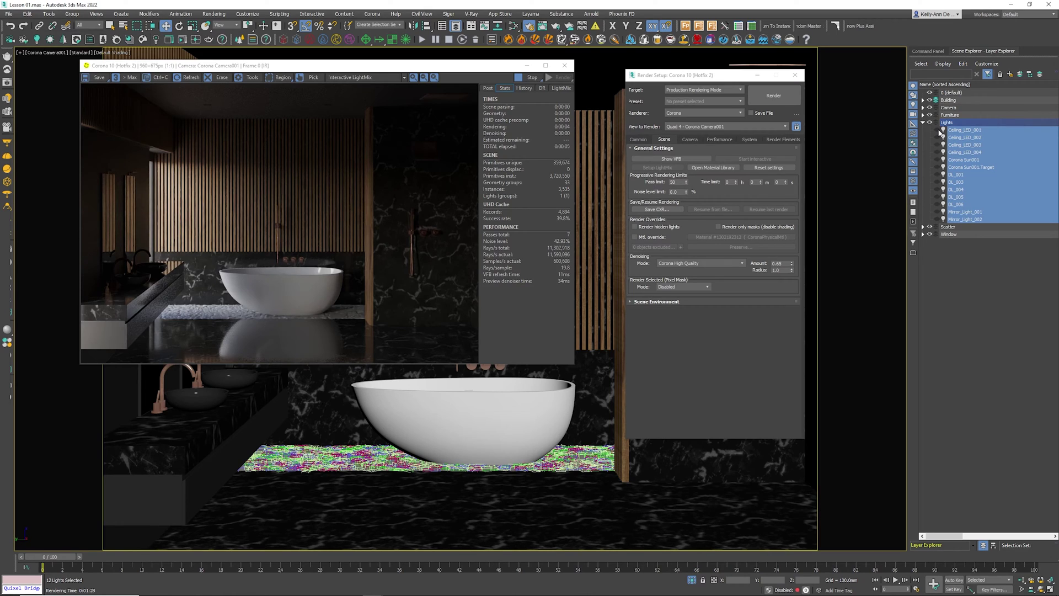
{"action": "left_click", "coordinate": [733, 197]}
{"action": "left_click", "coordinate": [635, 228]}
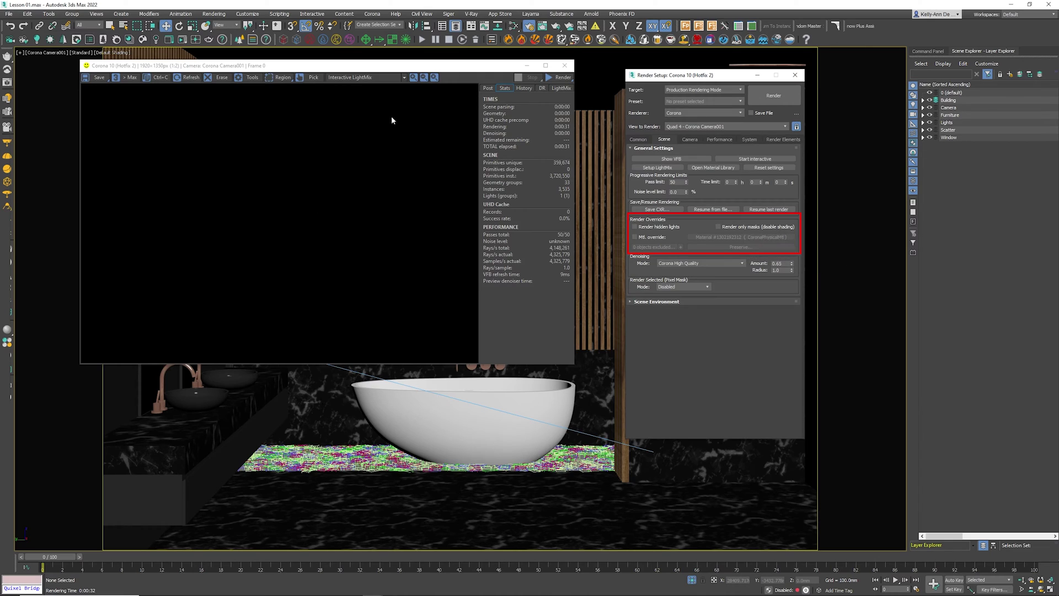
Step: Check the frame buffer's list of render elements and add a CMasking_ID render element to the scene
{"action": "left_click", "coordinate": [405, 77]}
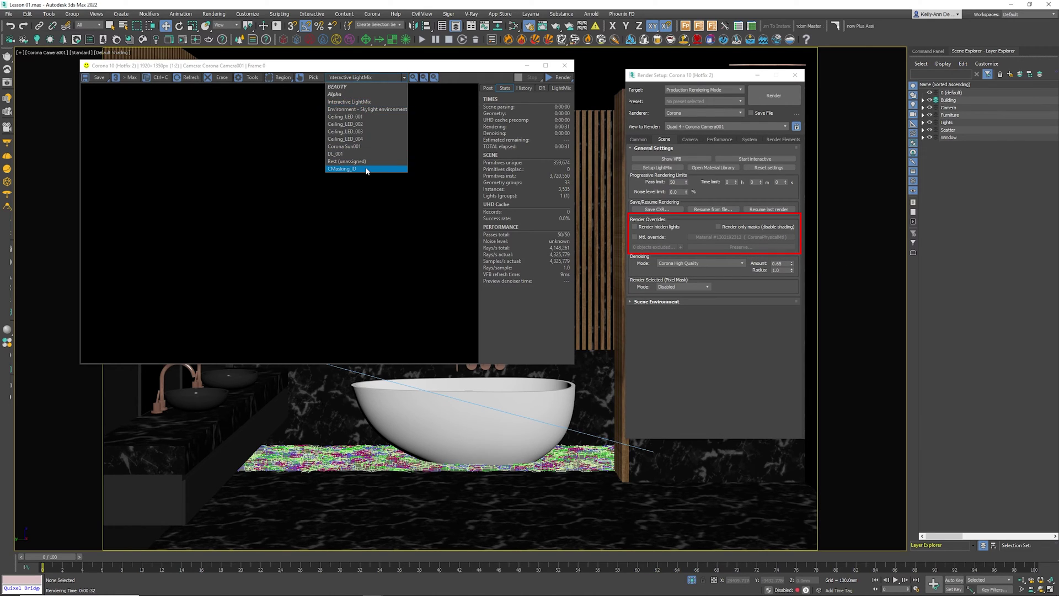
{"action": "left_click", "coordinate": [348, 101]}
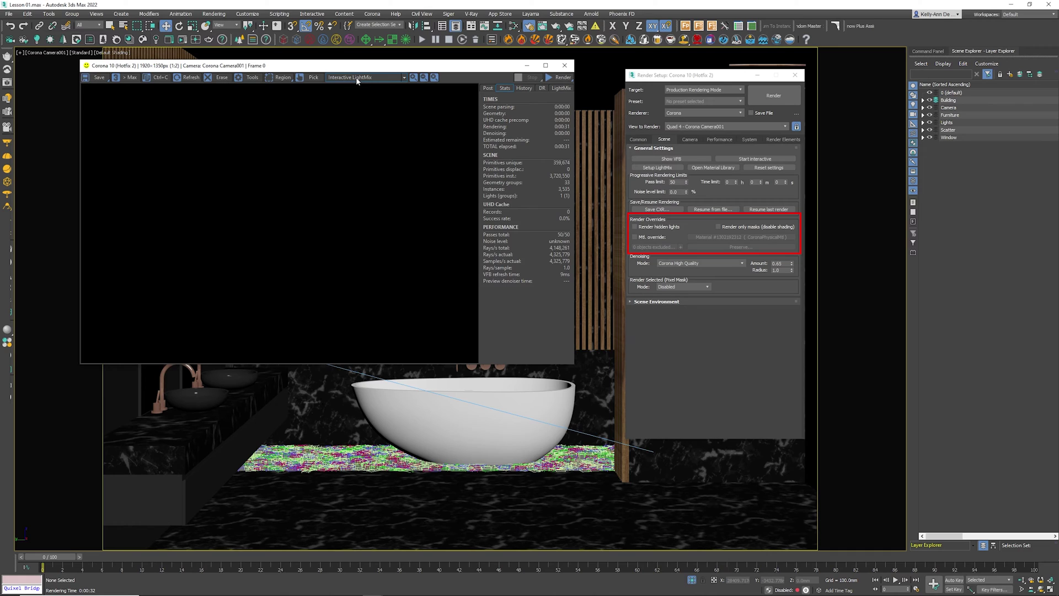
{"action": "left_click", "coordinate": [782, 139]}
{"action": "left_click", "coordinate": [662, 167]}
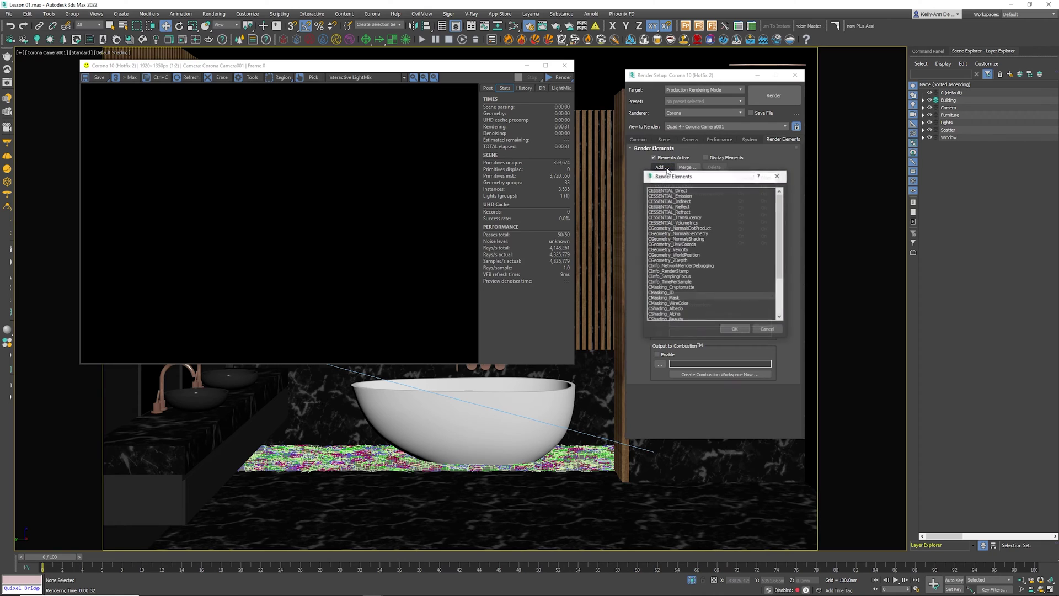
{"action": "left_click", "coordinate": [662, 293]}
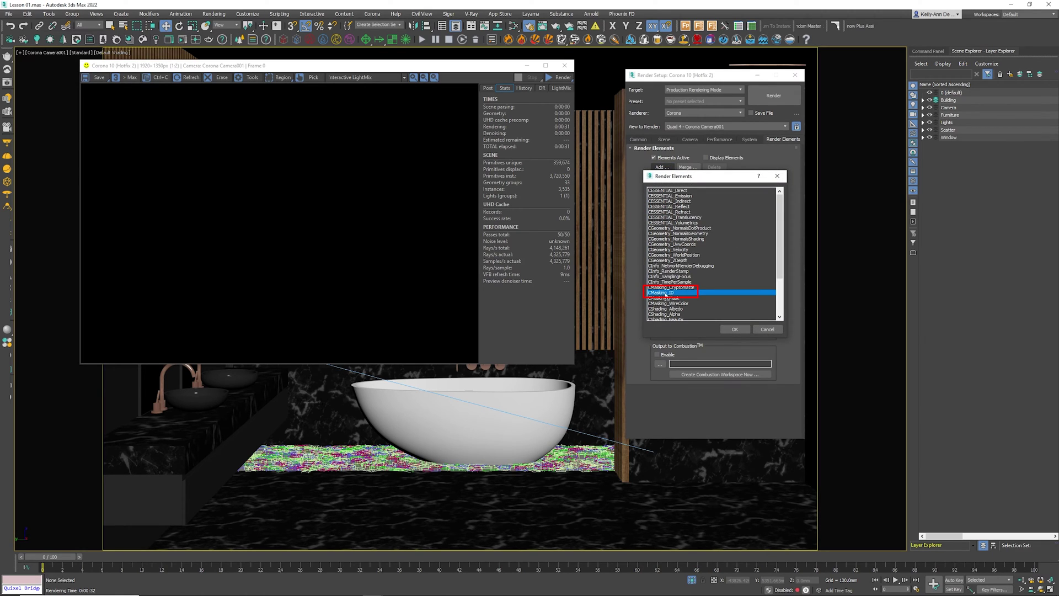
{"action": "left_click", "coordinate": [735, 329]}
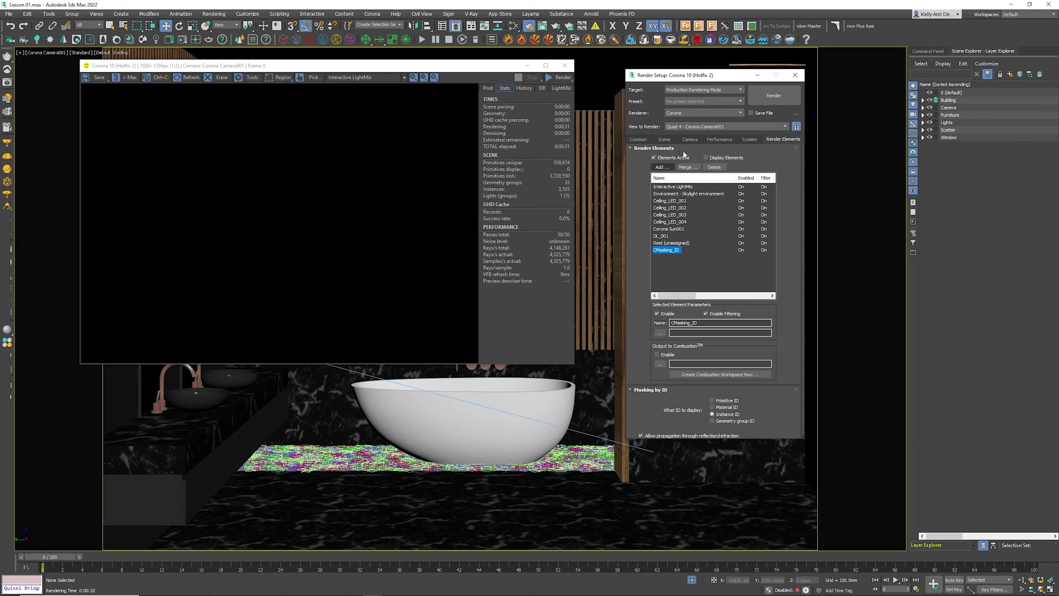
Step: Enable the override that renders only masks with shading disabled, and start a production render
{"action": "left_click", "coordinate": [665, 139]}
{"action": "left_click", "coordinate": [730, 226]}
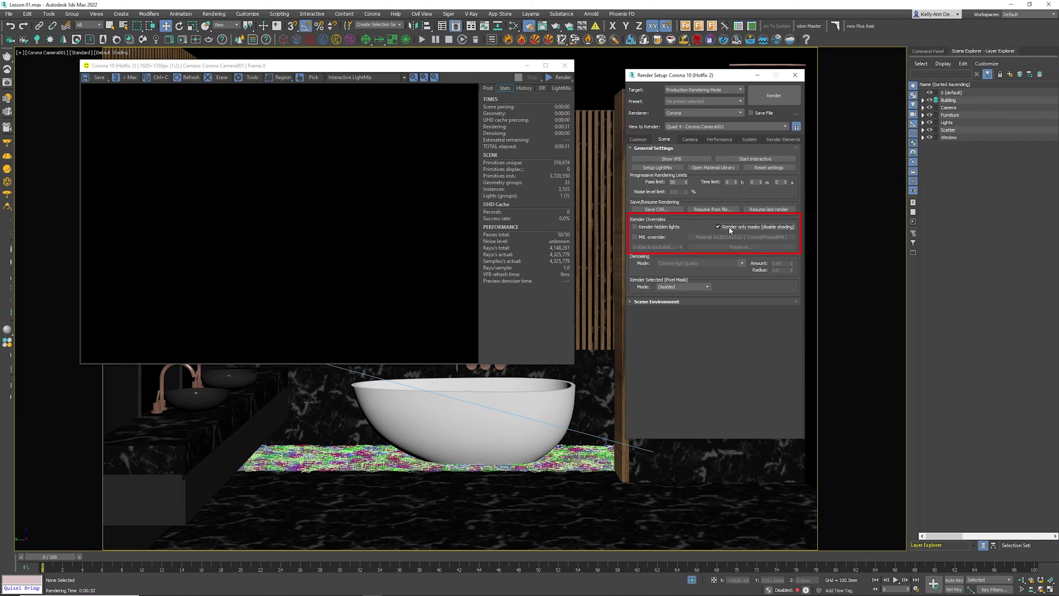
{"action": "left_click", "coordinate": [763, 93]}
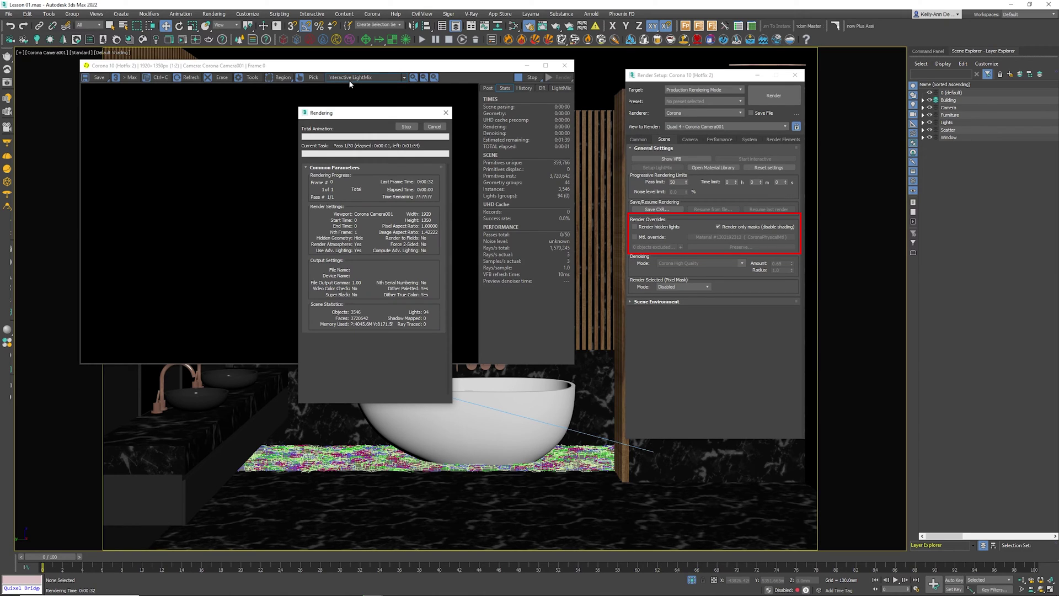
Step: Move the rendering progress window aside and display the CMasking_ID element in the frame buffer
{"action": "left_click_drag", "start_coordinate": [361, 113], "coordinate": [550, 121]}
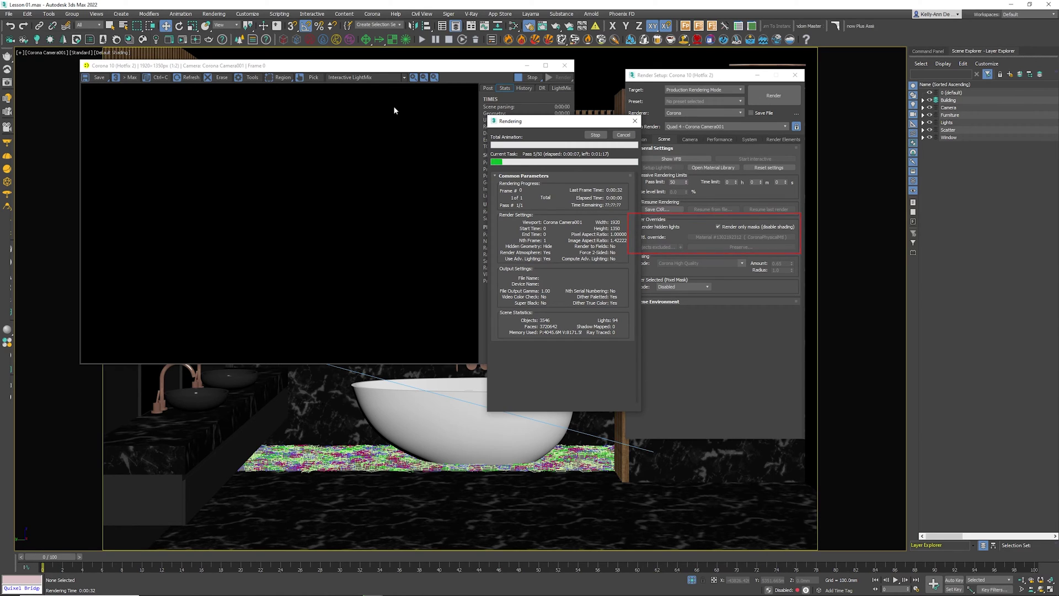
{"action": "left_click", "coordinate": [404, 78]}
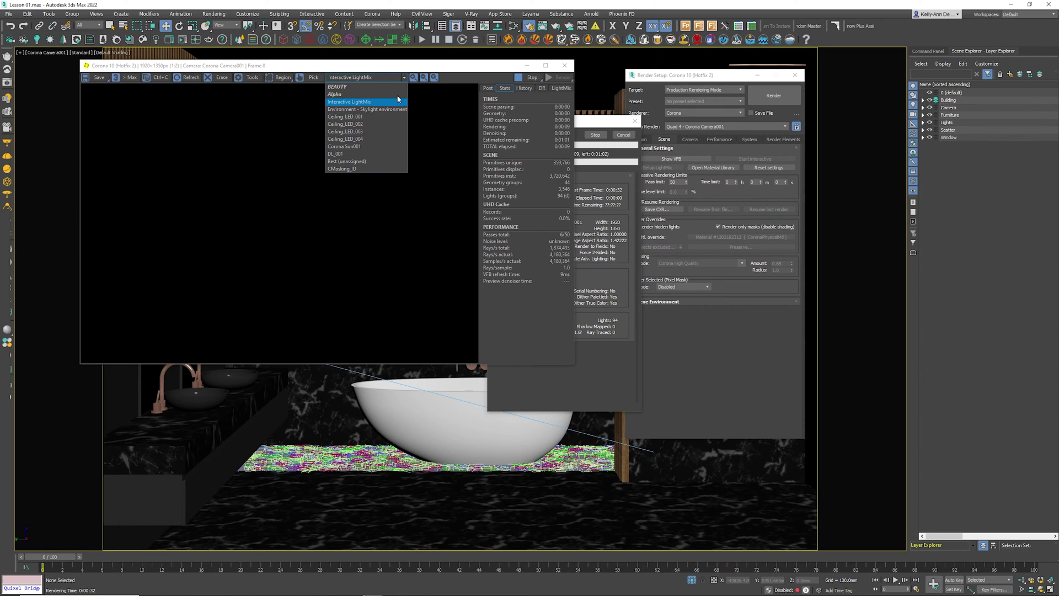
{"action": "left_click", "coordinate": [359, 168]}
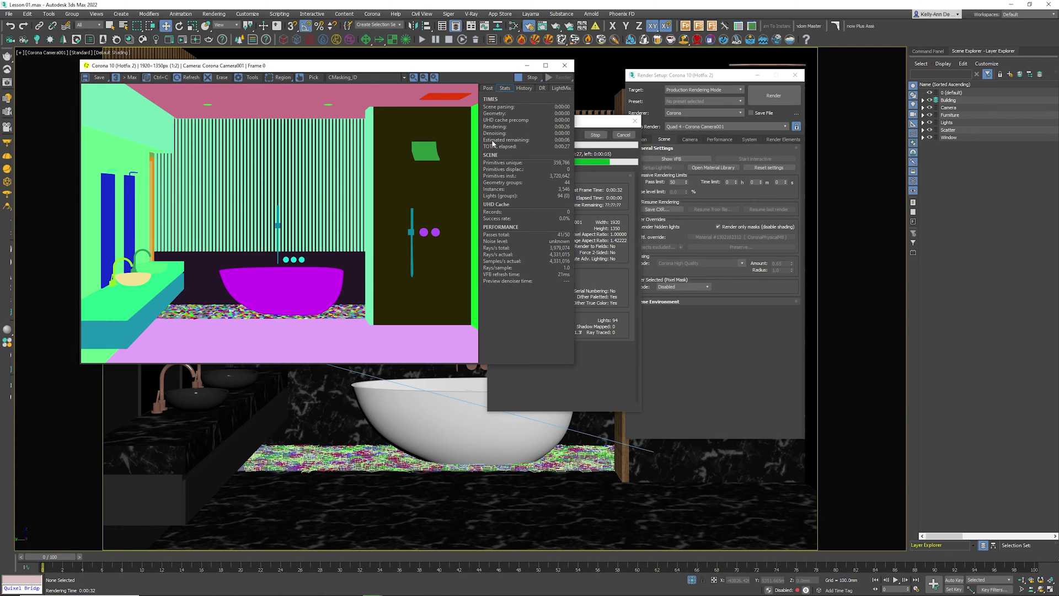
Step: Stop the mask rendering and turn off the override that renders only masks
{"action": "left_click", "coordinate": [532, 77]}
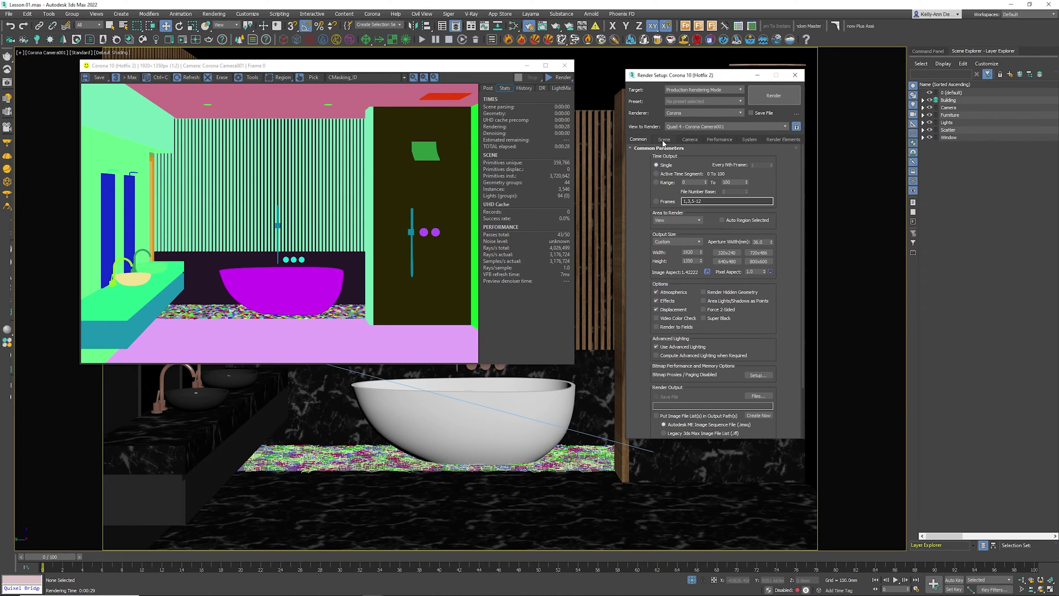
{"action": "left_click", "coordinate": [719, 226]}
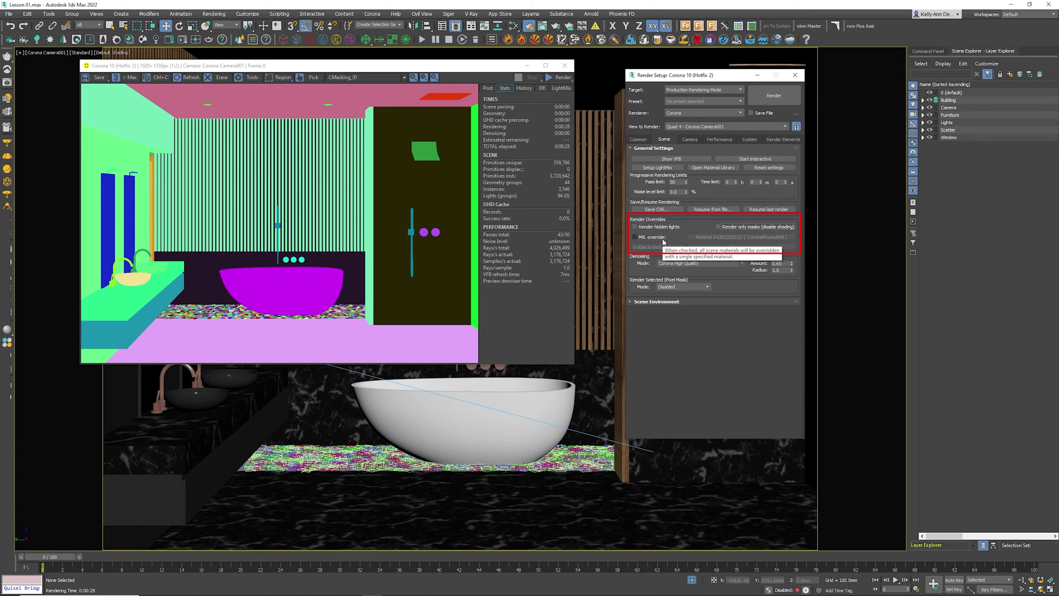
Step: Enable the material override, clear its existing material and assign a new CoronaPhysicalMtl to it
{"action": "left_click", "coordinate": [636, 237]}
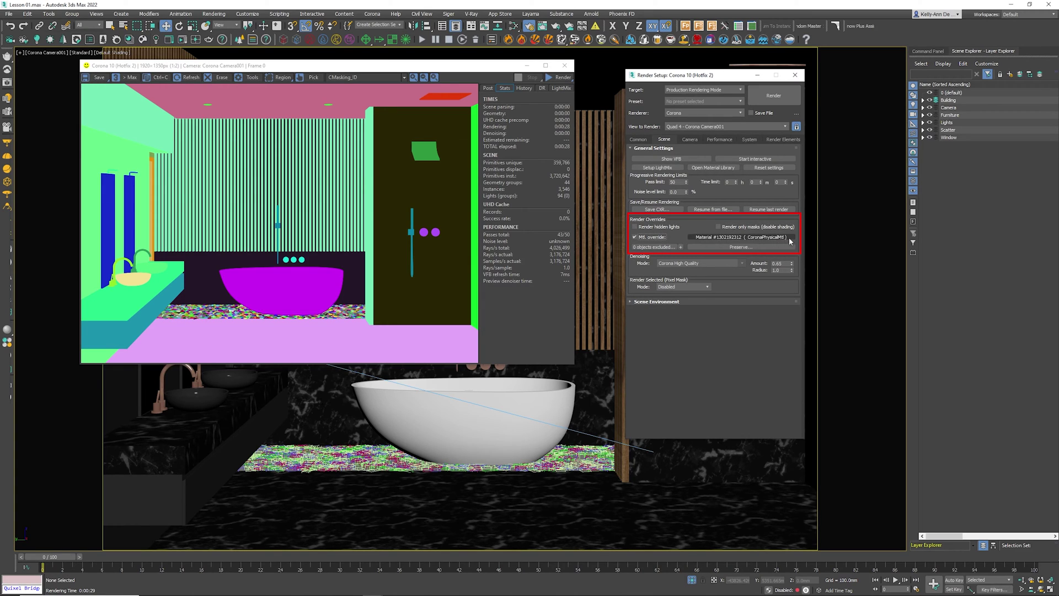
{"action": "right_click", "coordinate": [741, 241]}
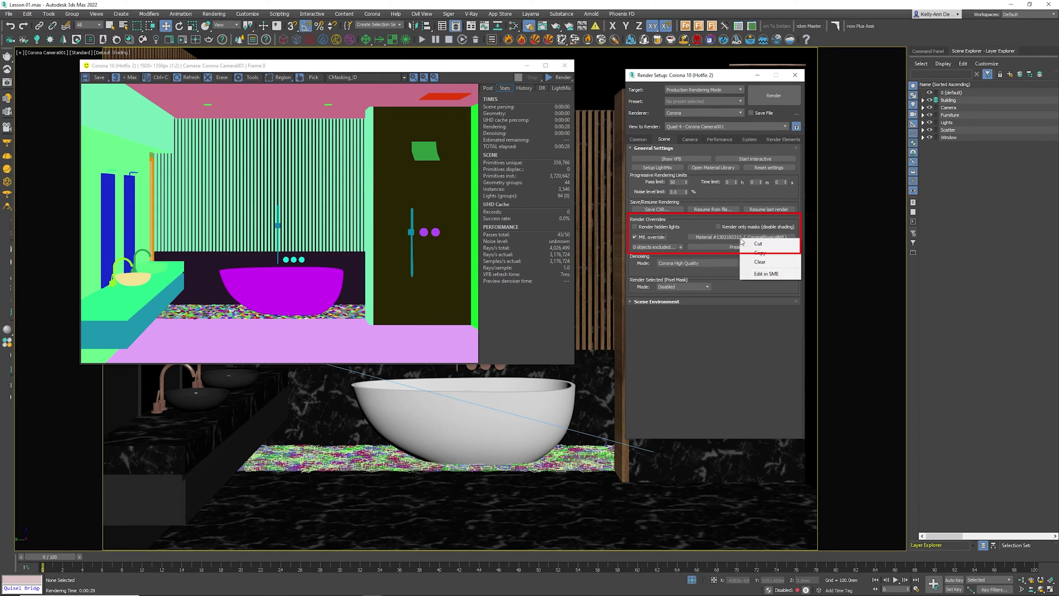
{"action": "left_click", "coordinate": [758, 262]}
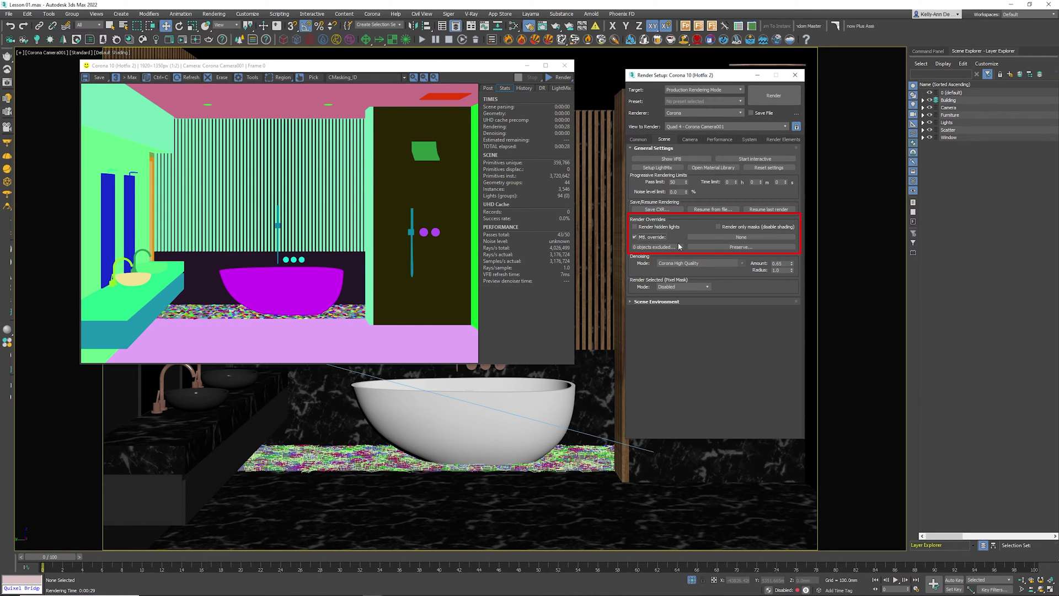
{"action": "left_click", "coordinate": [718, 237]}
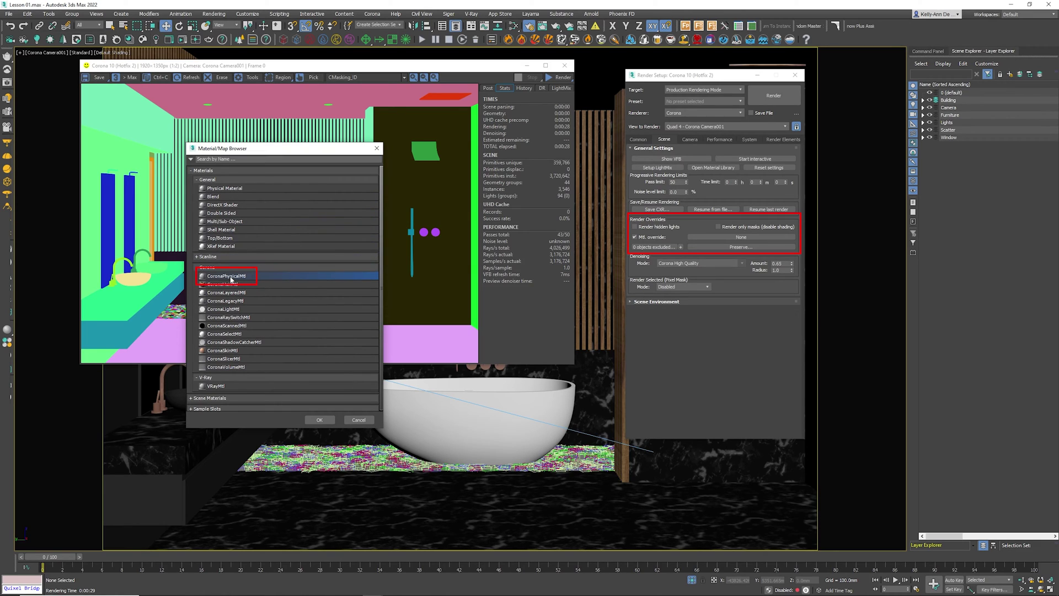
{"action": "left_click", "coordinate": [319, 420]}
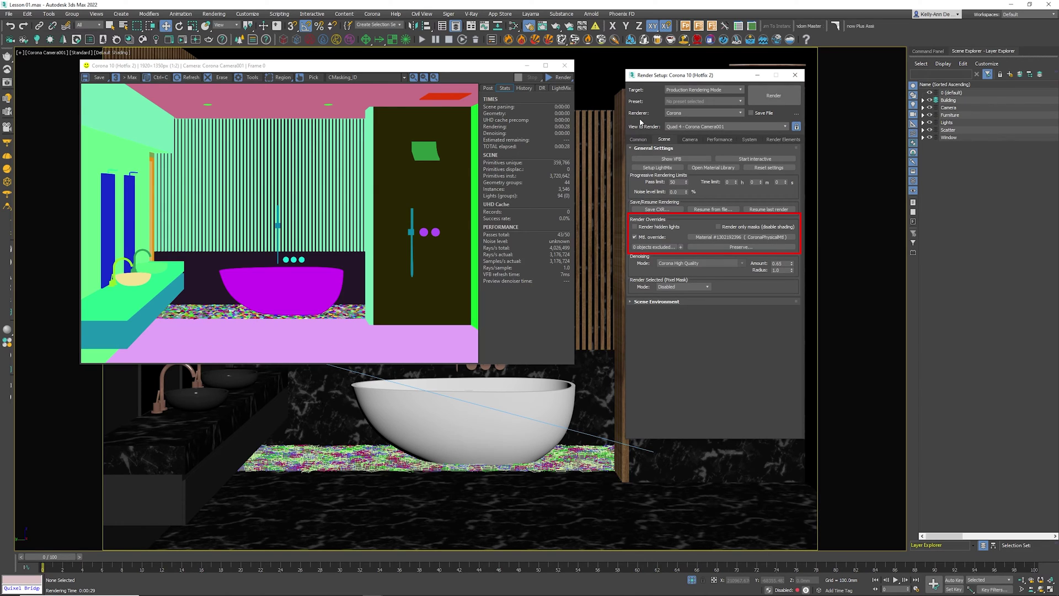
Step: Bring the override material into the Slate Material Editor as an instance and open its parameters
{"action": "left_click", "coordinate": [514, 26]}
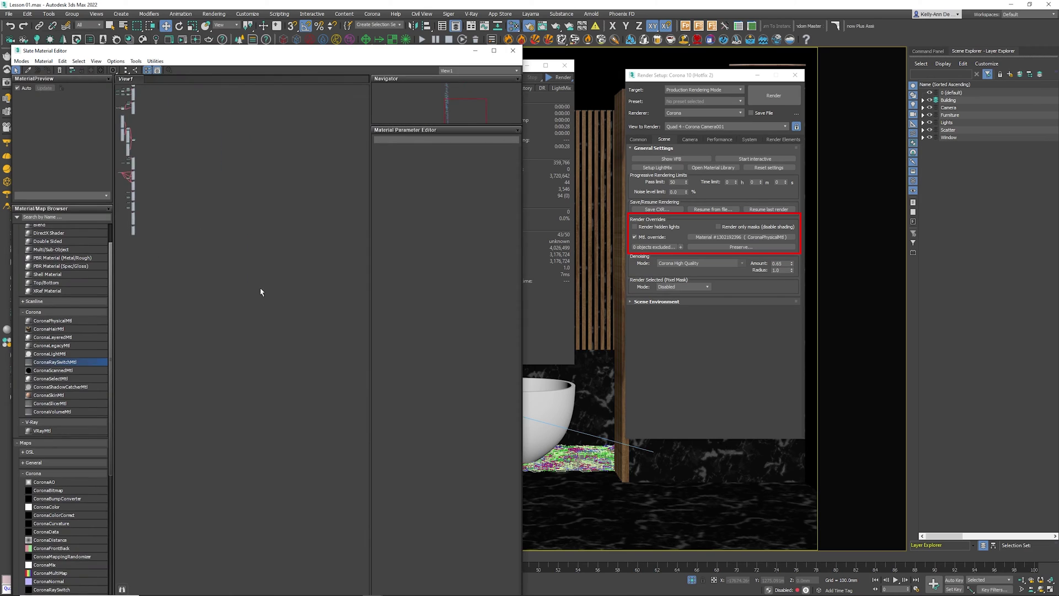
{"action": "left_click_drag", "start_coordinate": [751, 238], "coordinate": [313, 256]}
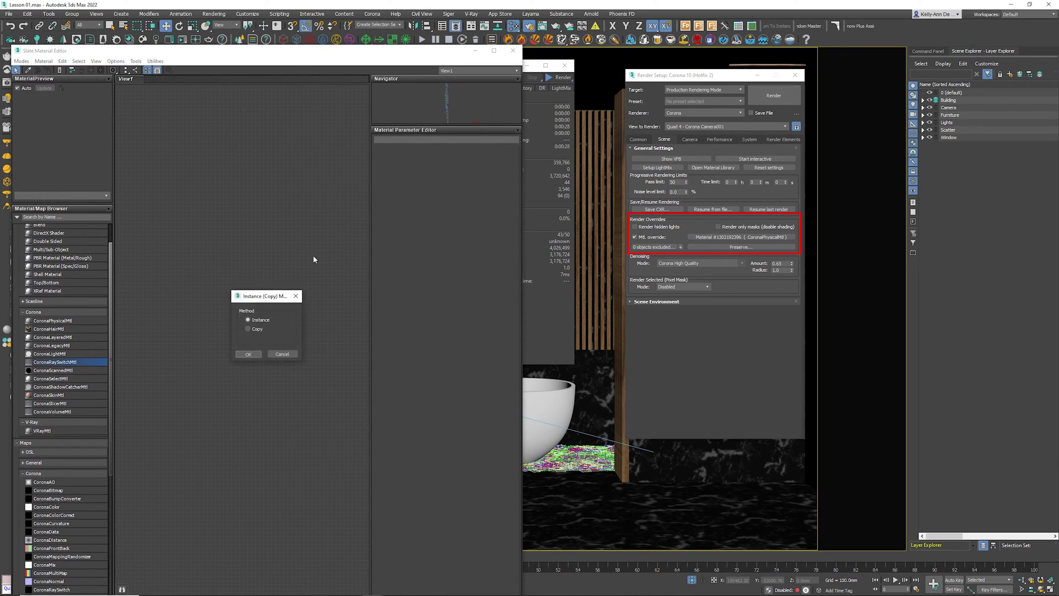
{"action": "left_click", "coordinate": [250, 355]}
{"action": "double_click", "coordinate": [330, 283]}
{"action": "scroll", "coordinate": [329, 284], "scroll_direction": "up", "scroll_amount": 4}
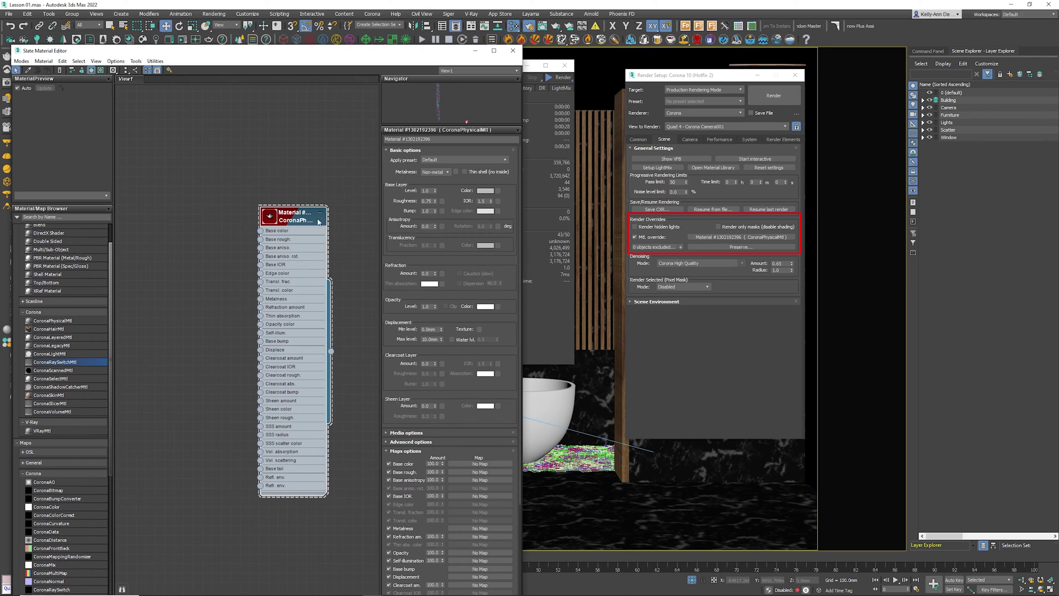
{"action": "middle_click_drag", "start_coordinate": [283, 175], "coordinate": [246, 157]}
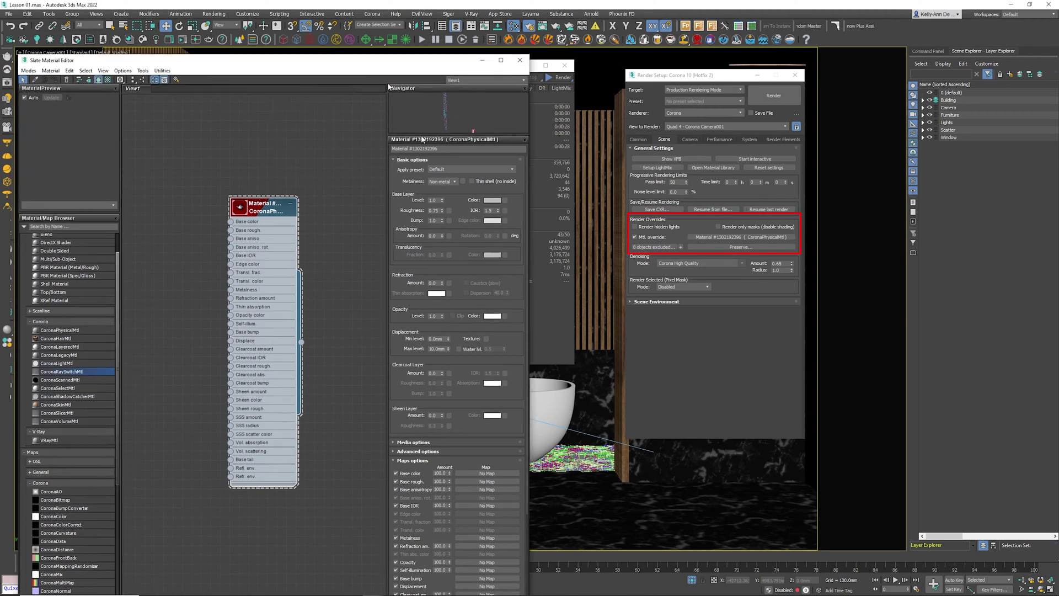
Step: Start interactive rendering with the material editor moved aside, and display the Interactive LightMix element in the frame buffer
{"action": "left_click_drag", "start_coordinate": [398, 50], "coordinate": [546, 300]}
{"action": "left_click", "coordinate": [559, 79]}
{"action": "left_click", "coordinate": [559, 93]}
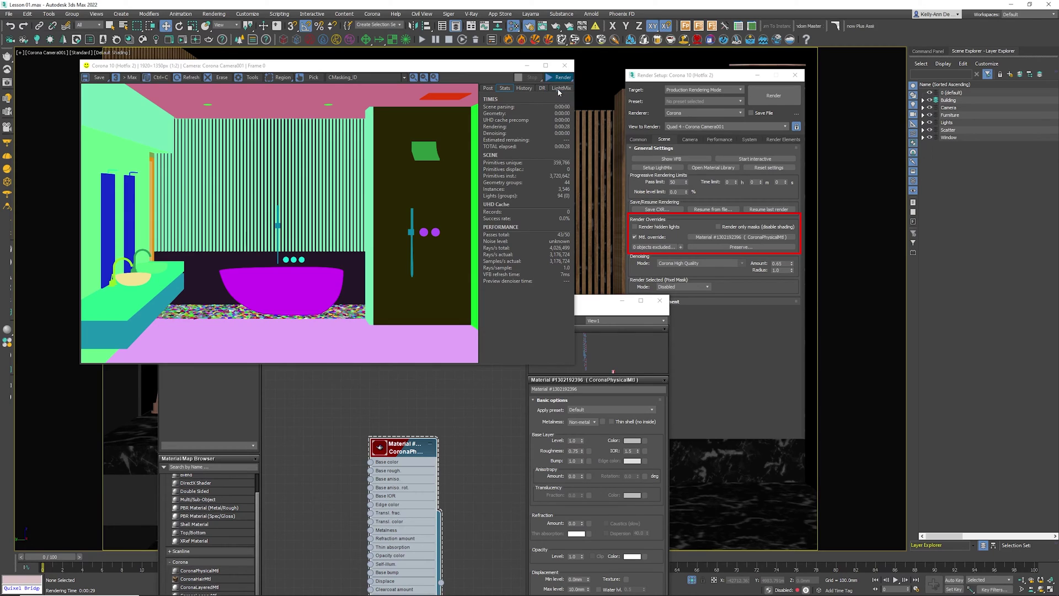
{"action": "left_click", "coordinate": [389, 77]}
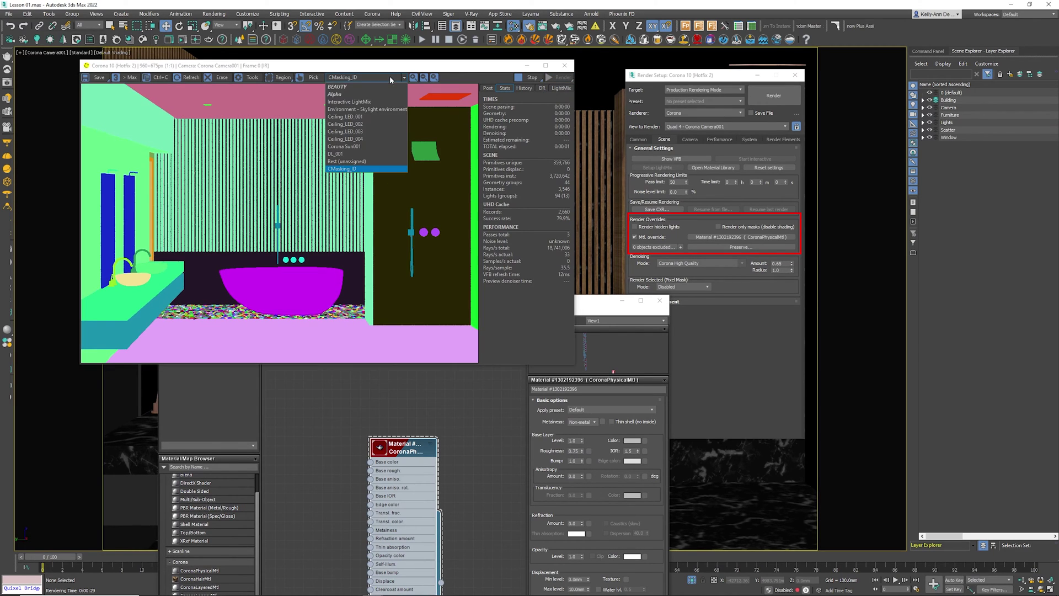
{"action": "left_click", "coordinate": [354, 103]}
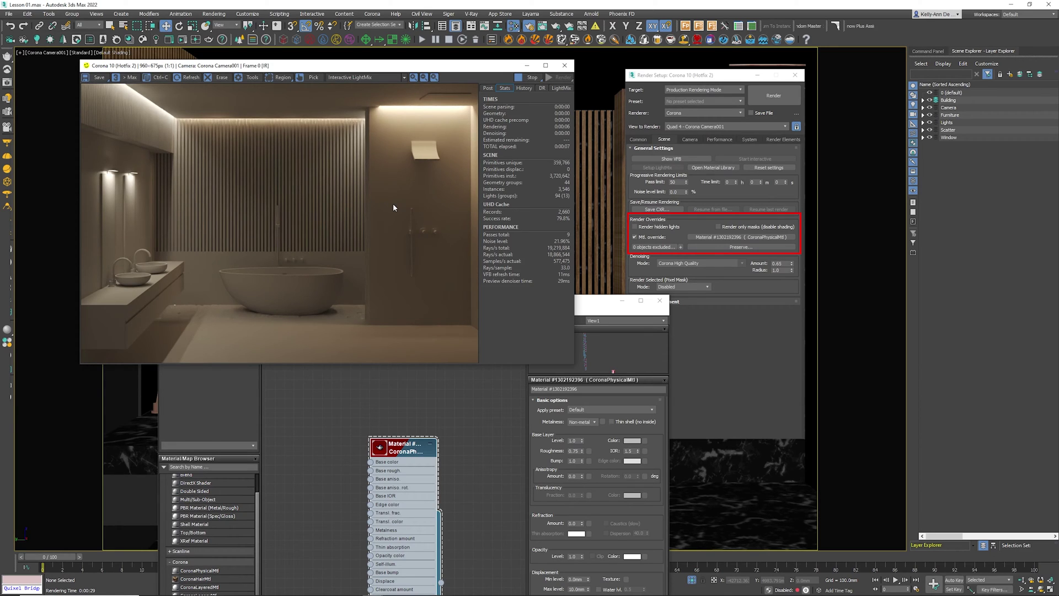
Step: Set the override material's base color to bright green, RGB 30, 250, 45
{"action": "left_click_drag", "start_coordinate": [591, 299], "coordinate": [554, 154]}
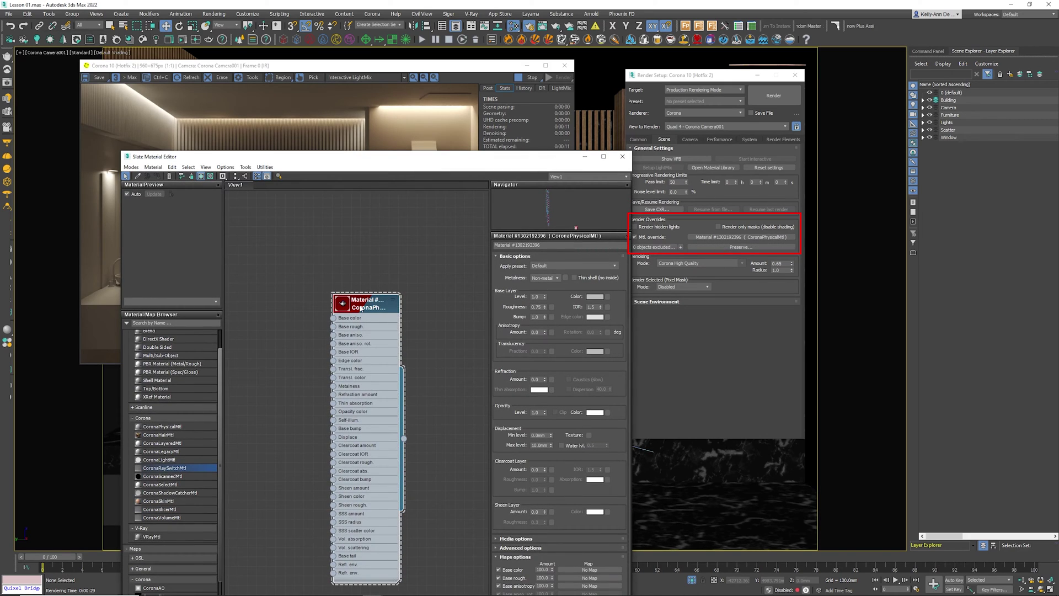
{"action": "left_click", "coordinate": [593, 300]}
{"action": "left_click", "coordinate": [435, 227]}
{"action": "left_click", "coordinate": [545, 240]}
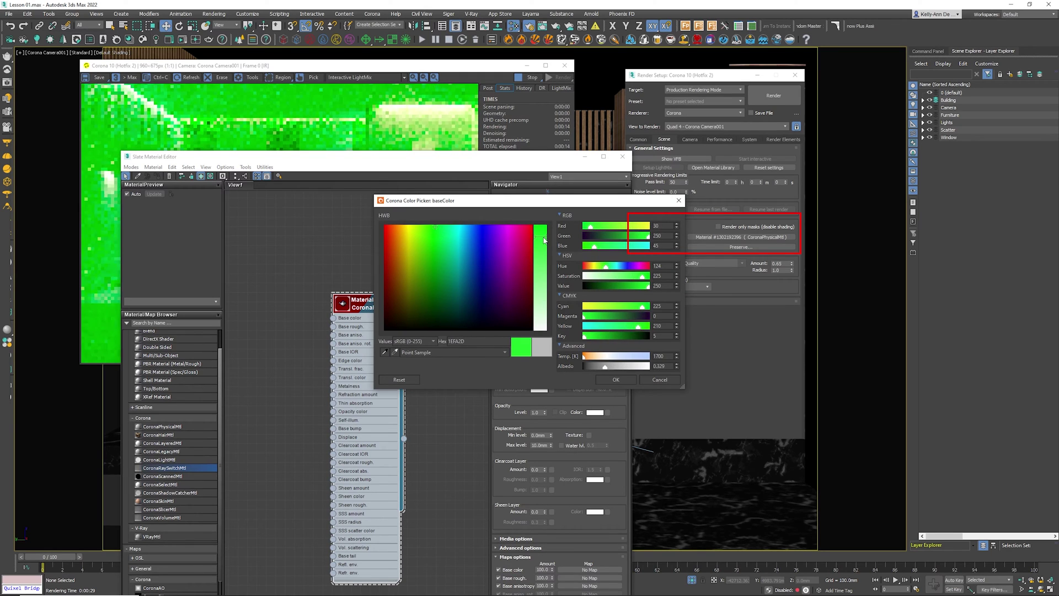
{"action": "left_click", "coordinate": [616, 380]}
Step: Set the override material's base color to light grey, RGB 230, 230, 230
{"action": "left_click_drag", "start_coordinate": [435, 162], "coordinate": [462, 230]}
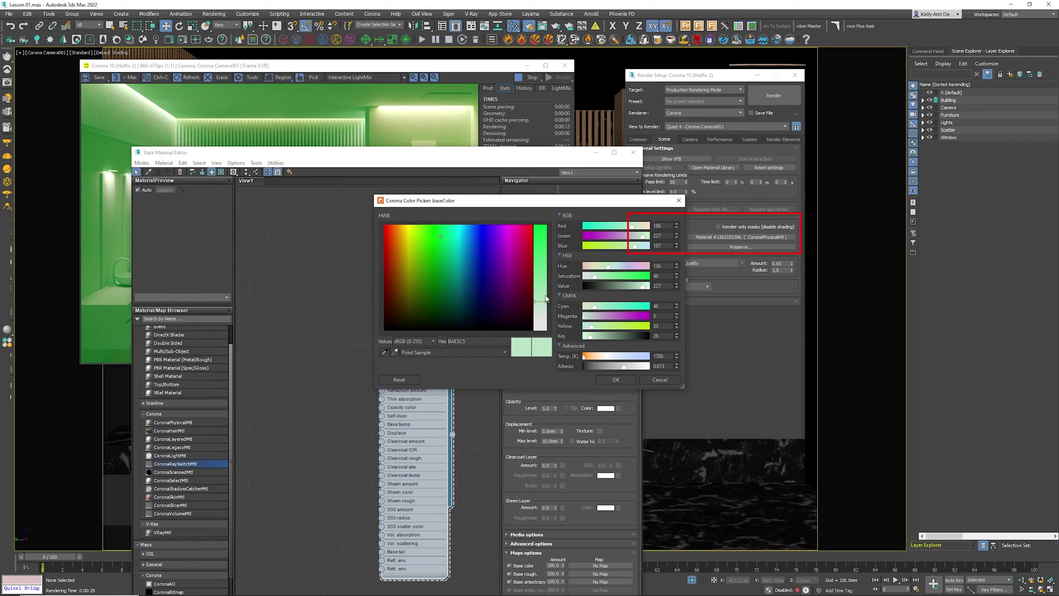
{"action": "left_click_drag", "start_coordinate": [547, 298], "coordinate": [544, 336]}
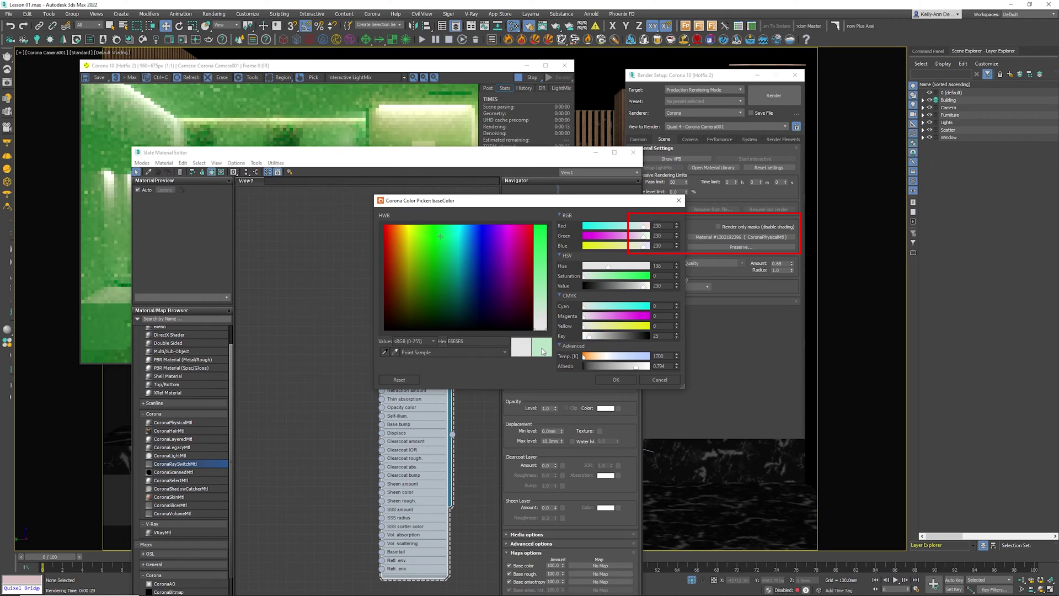
{"action": "left_click", "coordinate": [616, 379]}
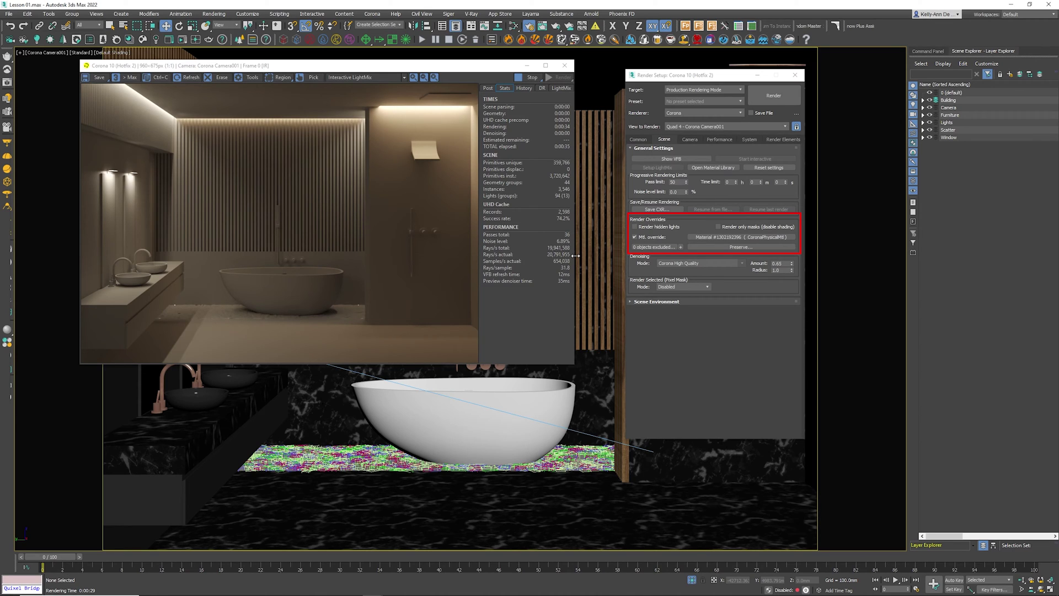
Step: Exclude the floor, bathtub, both sinks, tap, vanity and the unit below it from the material override
{"action": "left_click", "coordinate": [438, 525]}
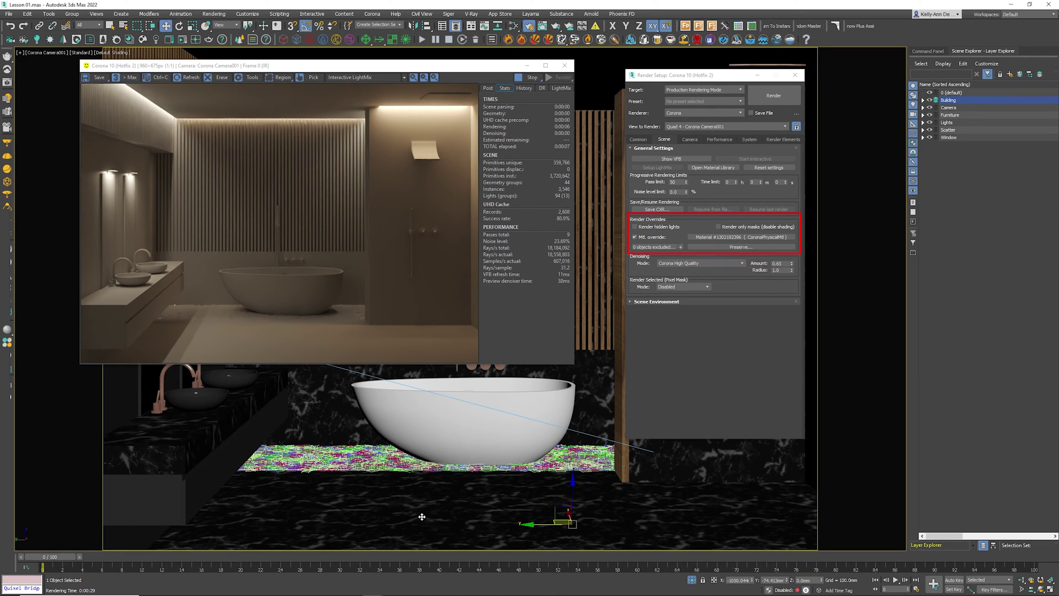
{"action": "left_click", "coordinate": [682, 247]}
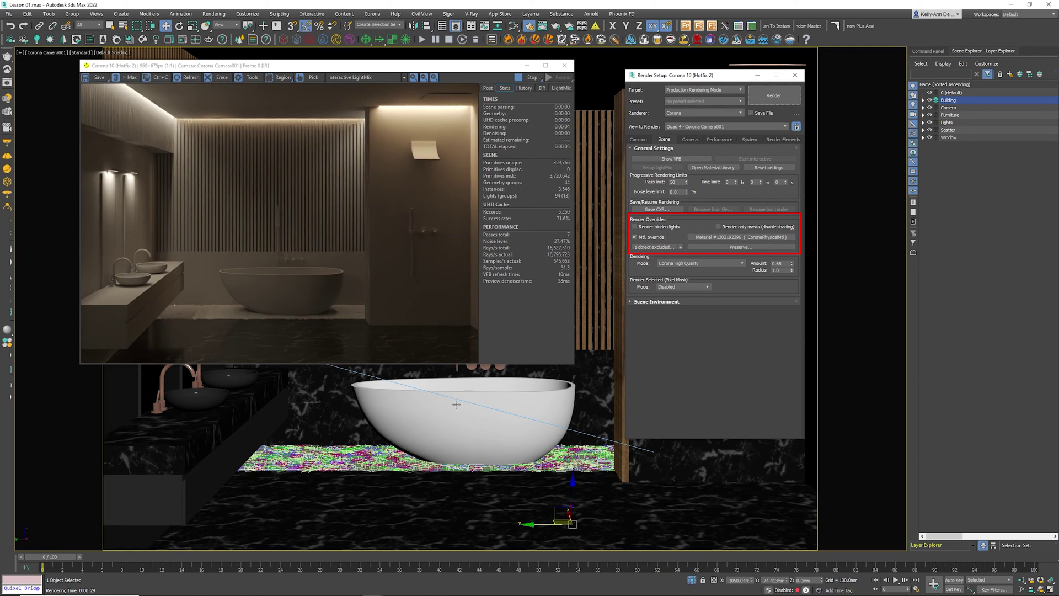
{"action": "left_click", "coordinate": [432, 430]}
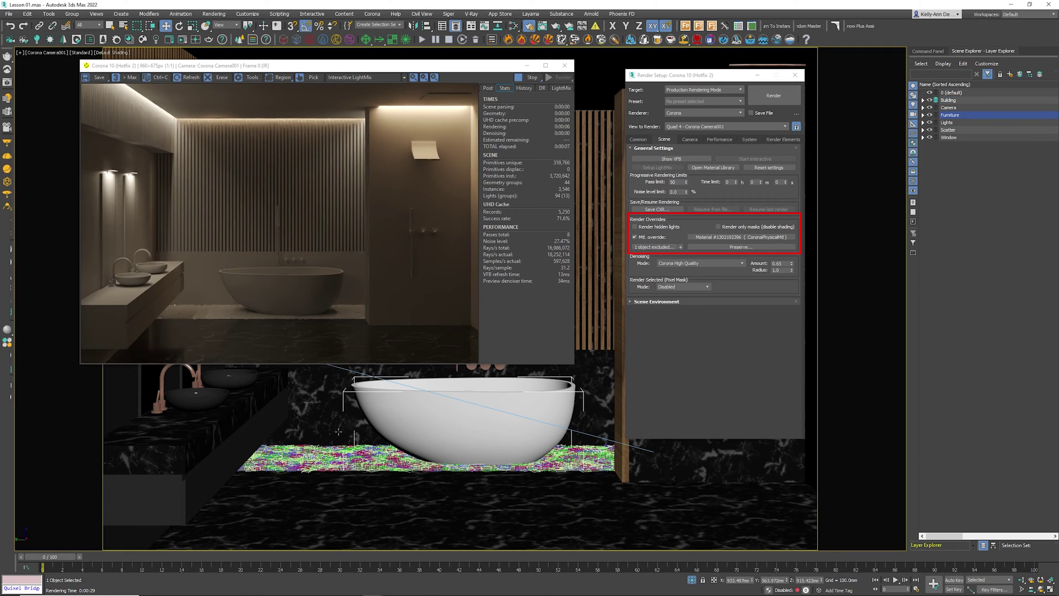
{"action": "left_click", "coordinate": [163, 401], "text": "ctrl"}
{"action": "left_click", "coordinate": [207, 405], "text": "ctrl"}
{"action": "left_click", "coordinate": [237, 378], "text": "ctrl"}
{"action": "left_click", "coordinate": [248, 423], "text": "ctrl"}
{"action": "left_click", "coordinate": [154, 497], "text": "ctrl"}
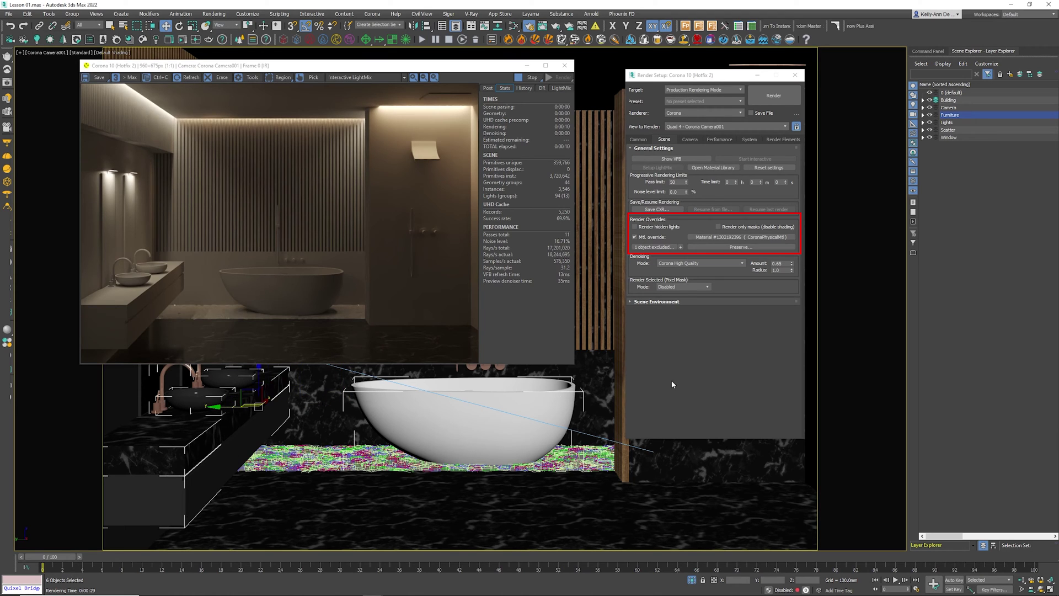
{"action": "left_click", "coordinate": [681, 246]}
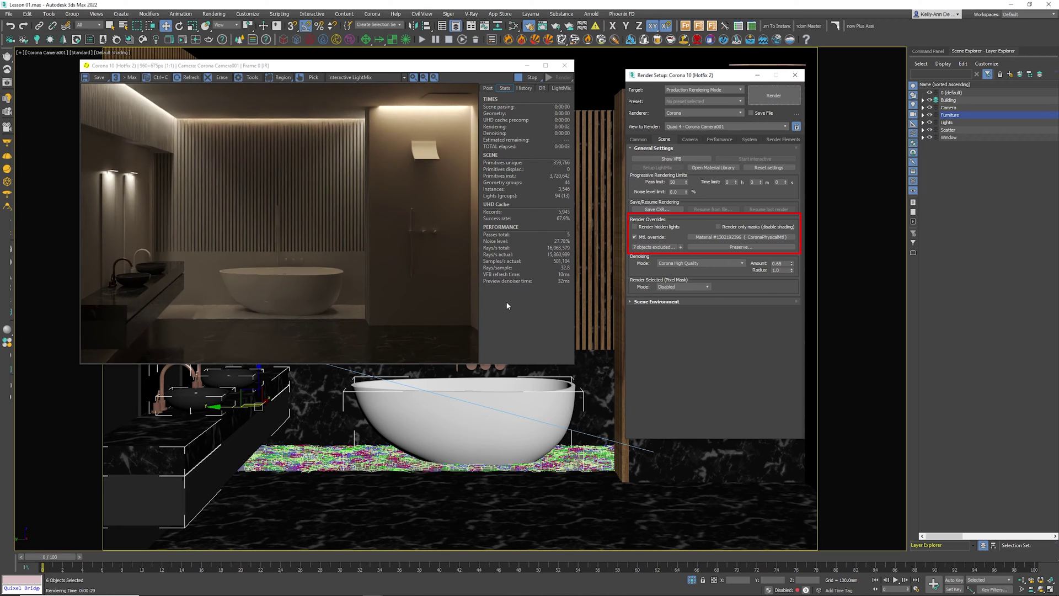
Step: Remove all objects, from Bath_Tub to Vanity_Below, from the material override's exclusion list
{"action": "left_click", "coordinate": [656, 247]}
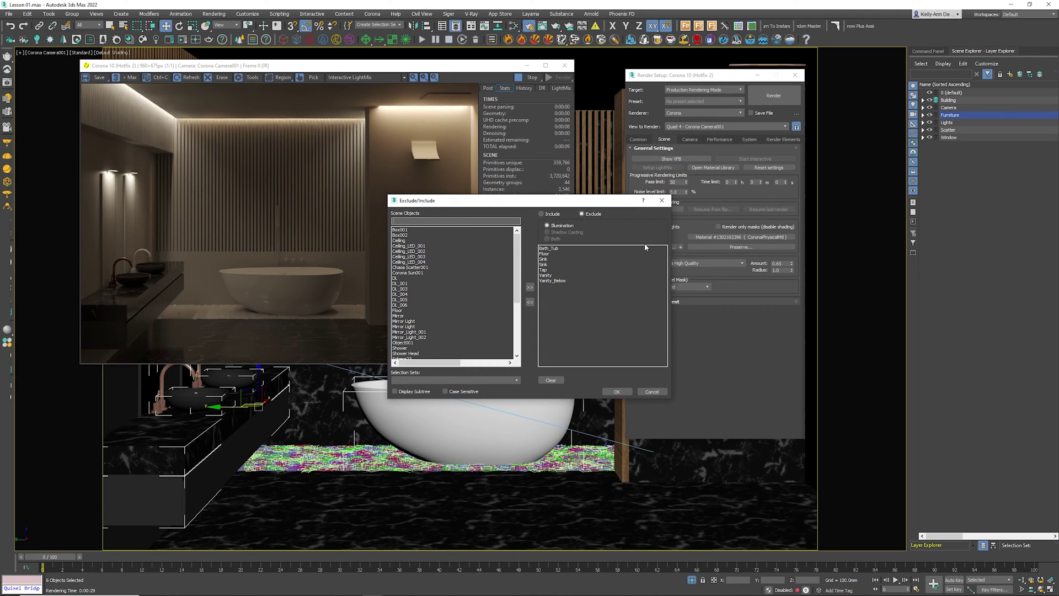
{"action": "left_click", "coordinate": [557, 248]}
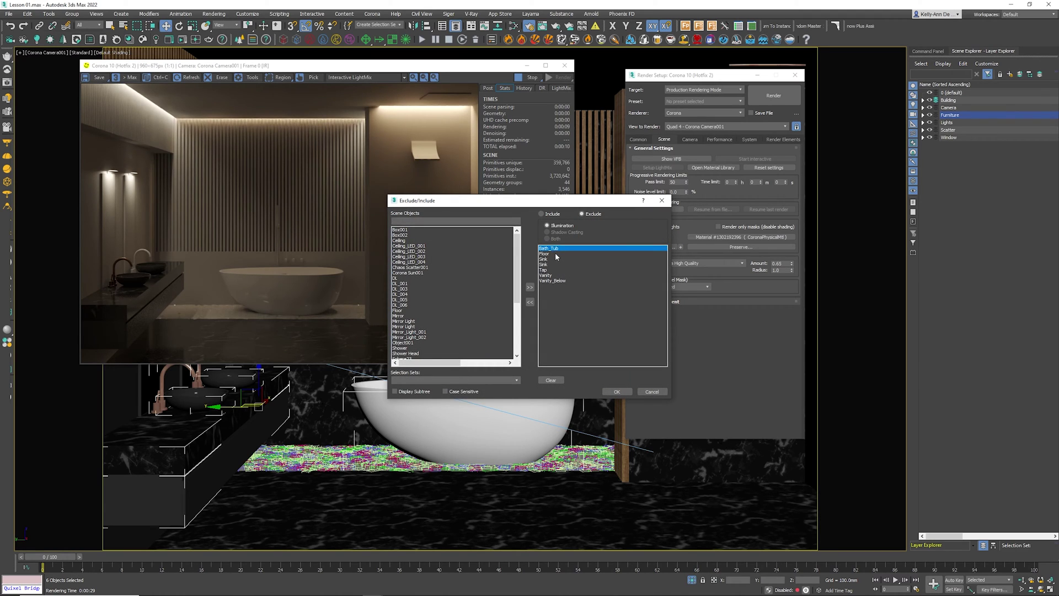
{"action": "left_click", "coordinate": [552, 281], "text": "shift"}
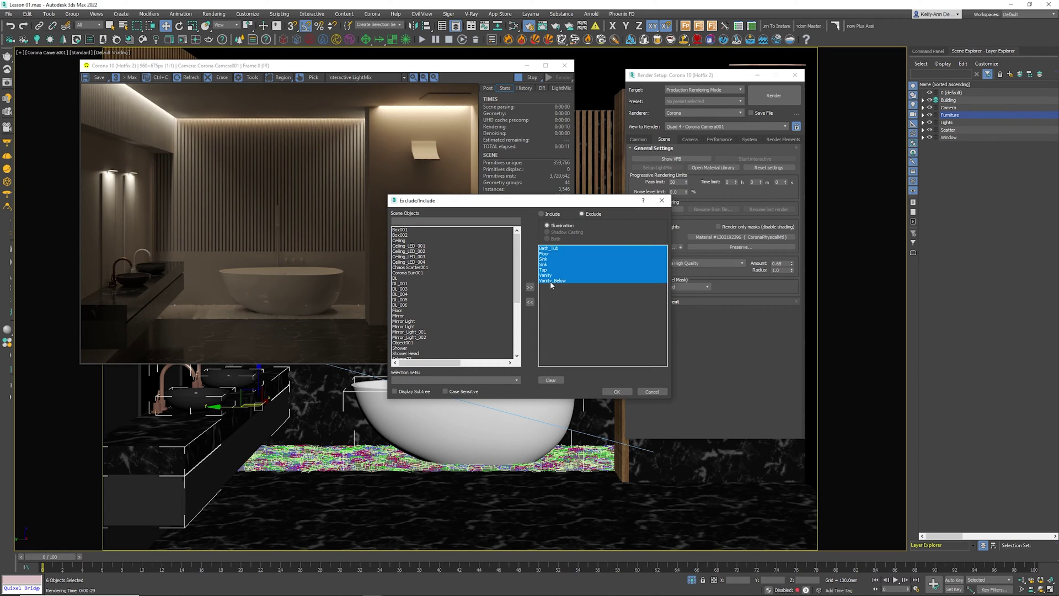
{"action": "left_click", "coordinate": [530, 301]}
{"action": "left_click", "coordinate": [606, 390]}
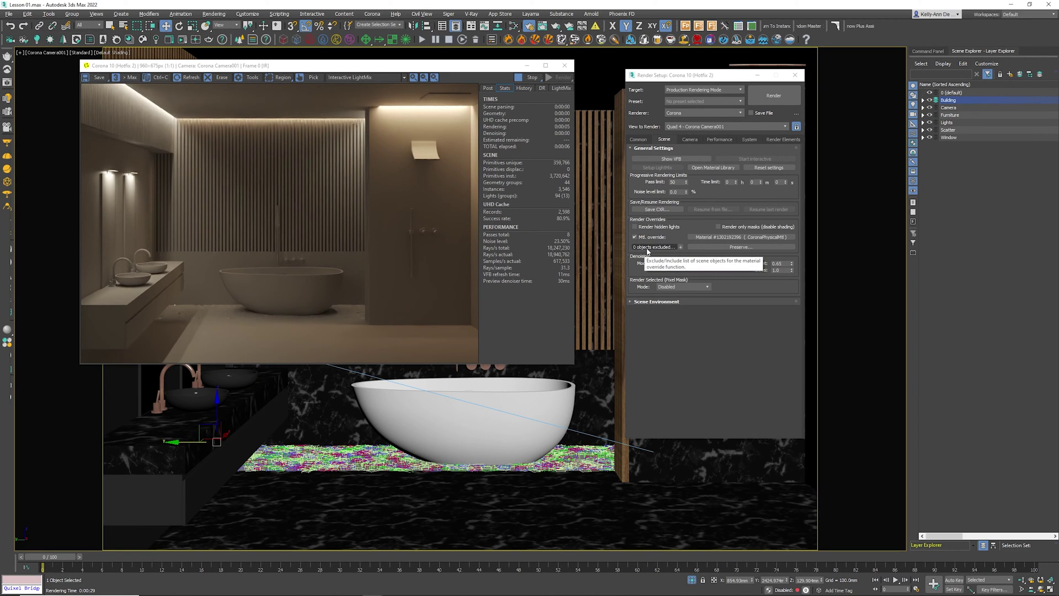
Step: Exclude the Glass object from the material override
{"action": "left_click", "coordinate": [663, 248]}
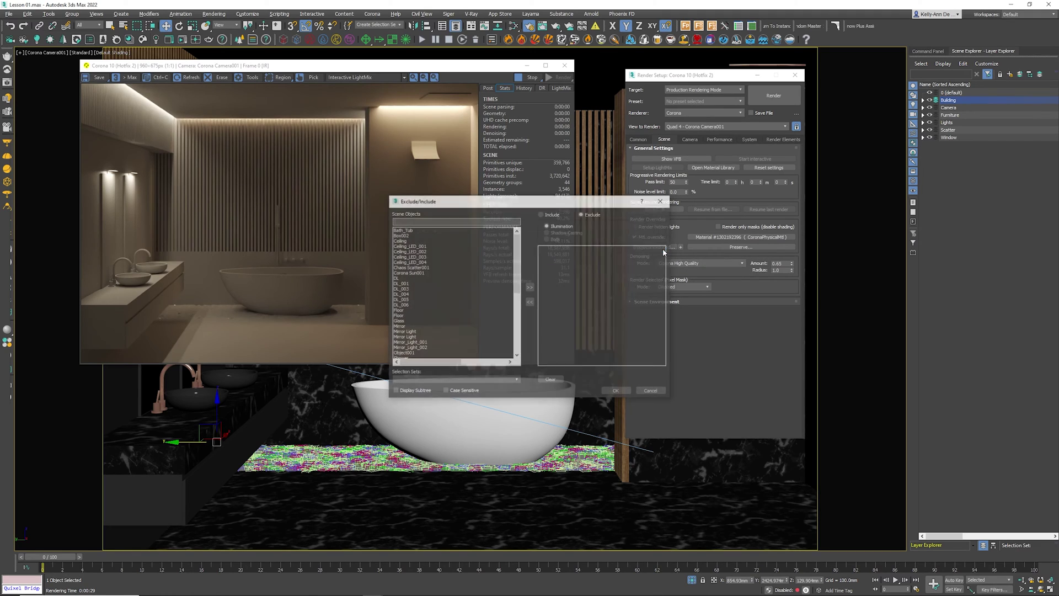
{"action": "left_click", "coordinate": [401, 322]}
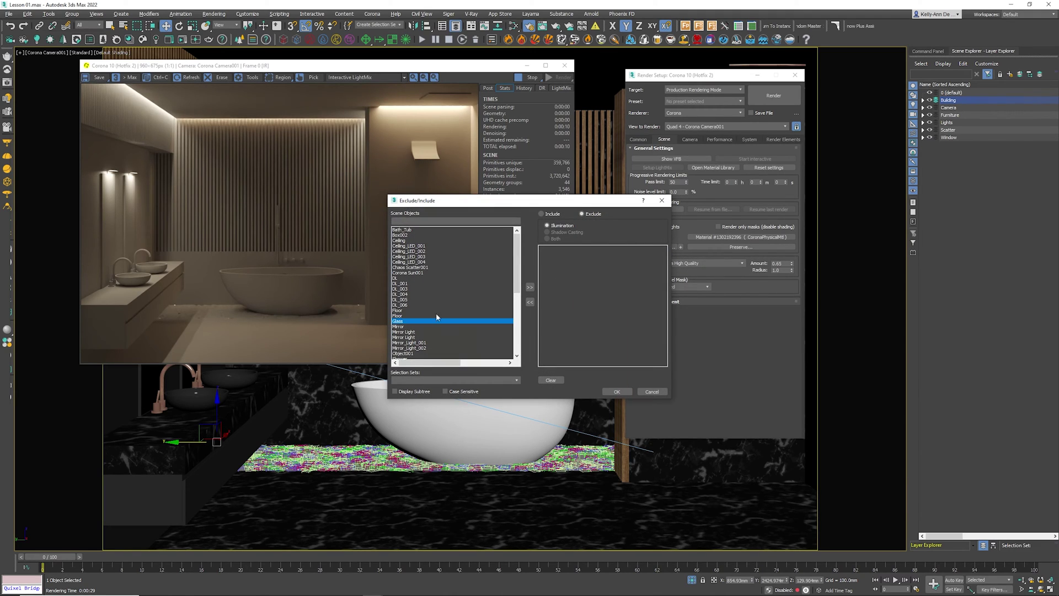
{"action": "left_click", "coordinate": [529, 287]}
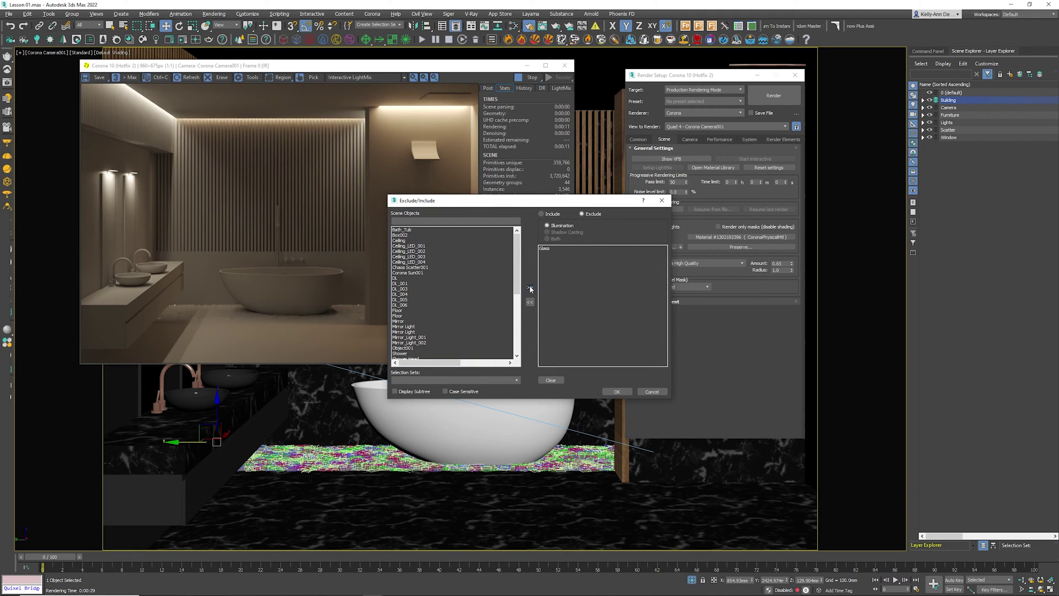
{"action": "left_click", "coordinate": [616, 392]}
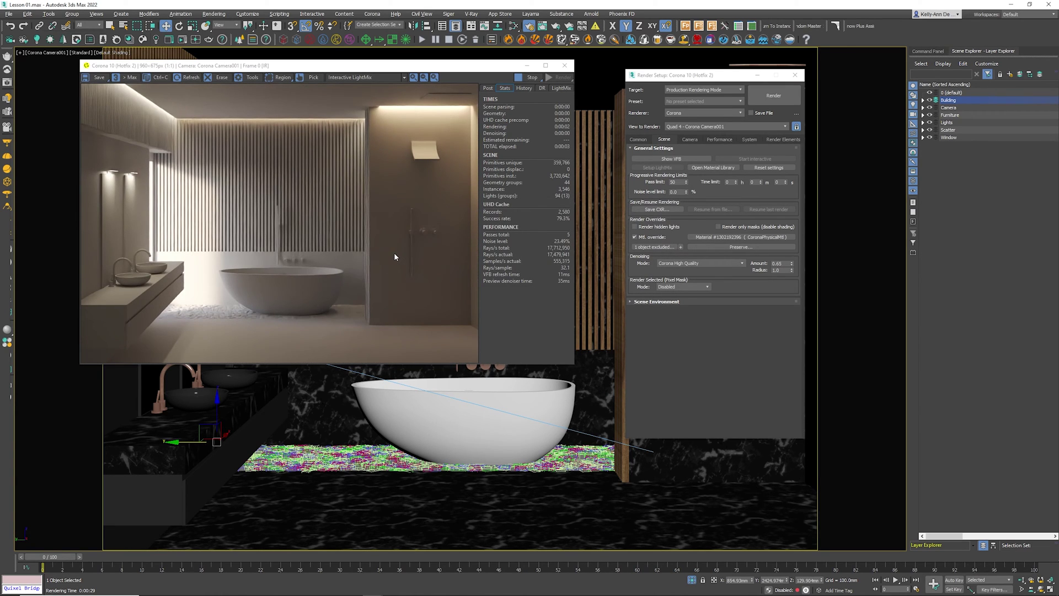
Step: Review the preserve options in the Corona Material Override Settings without changing them
{"action": "left_click", "coordinate": [754, 248]}
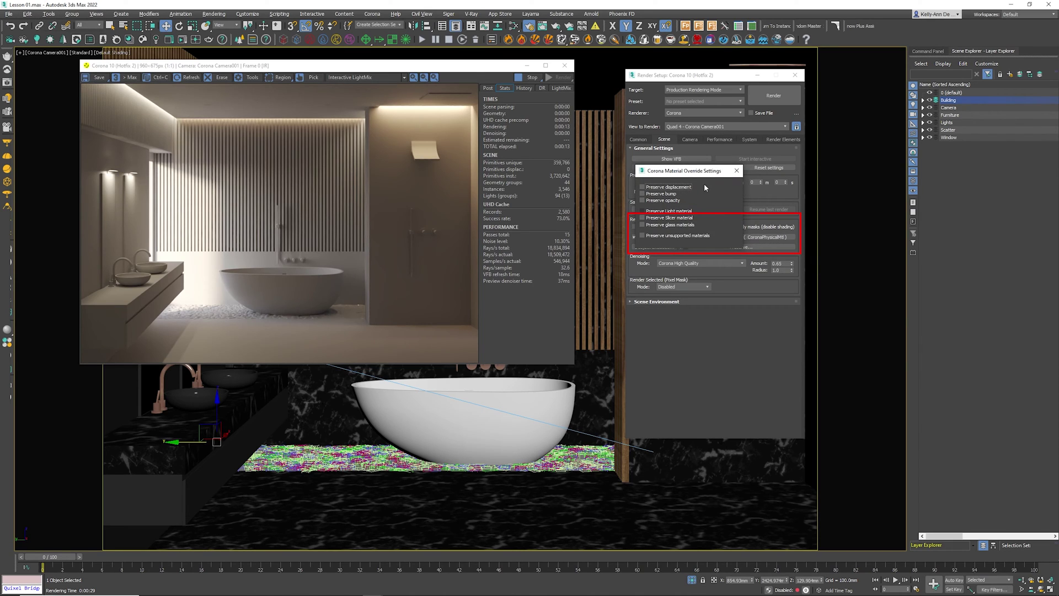
{"action": "left_click_drag", "start_coordinate": [688, 171], "coordinate": [520, 253]}
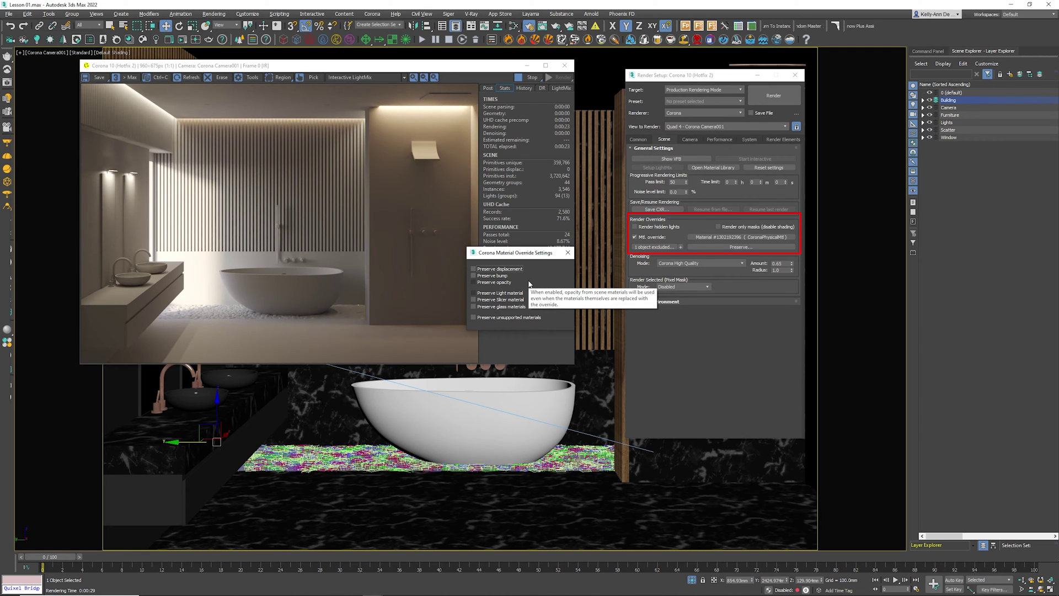
{"action": "left_click", "coordinate": [567, 253]}
Step: Stop the interactive rendering and close the frame buffer and the render setup
{"action": "left_click", "coordinate": [528, 77]}
{"action": "left_click", "coordinate": [564, 65]}
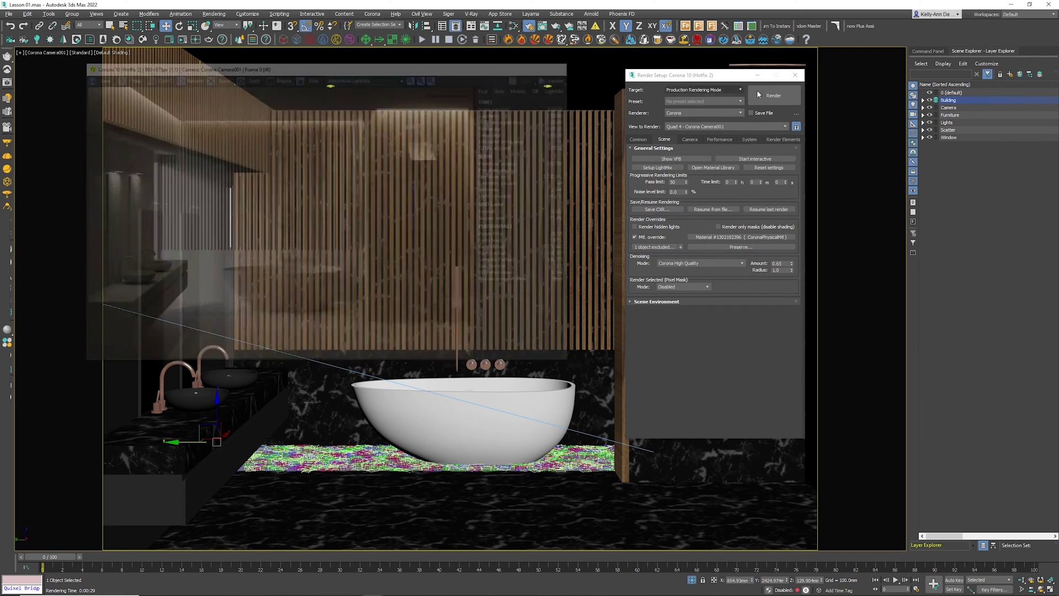
{"action": "left_click", "coordinate": [795, 74]}
{"action": "left_click", "coordinate": [169, 39]}
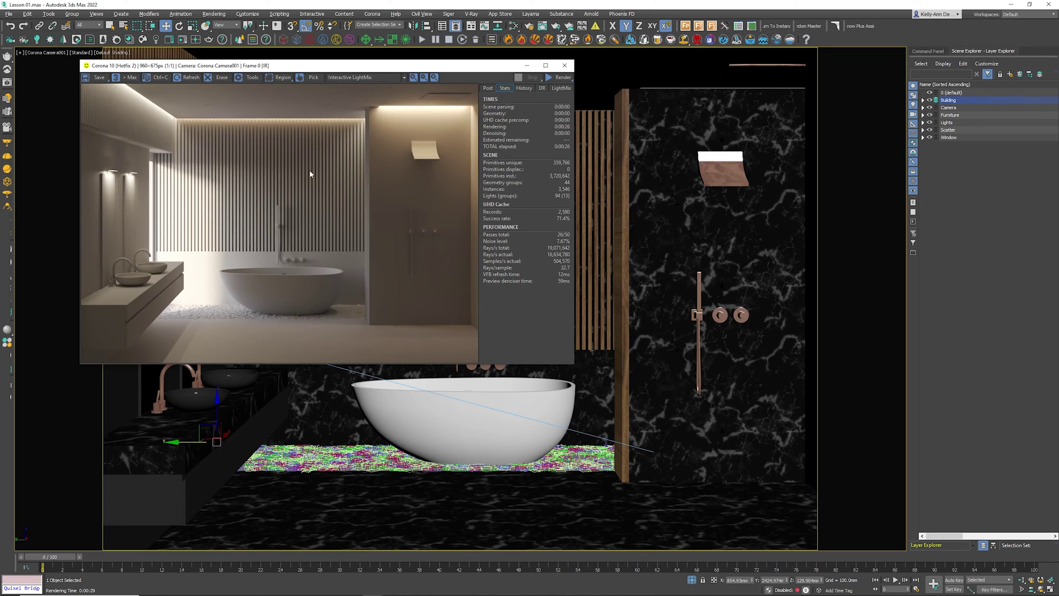
{"action": "left_click", "coordinate": [565, 65]}
Step: Assign the Gabion Wall Rough material from the Masonry category of the Corona Material Library to the shower wall
{"action": "left_click", "coordinate": [129, 40]}
{"action": "left_click", "coordinate": [694, 229]}
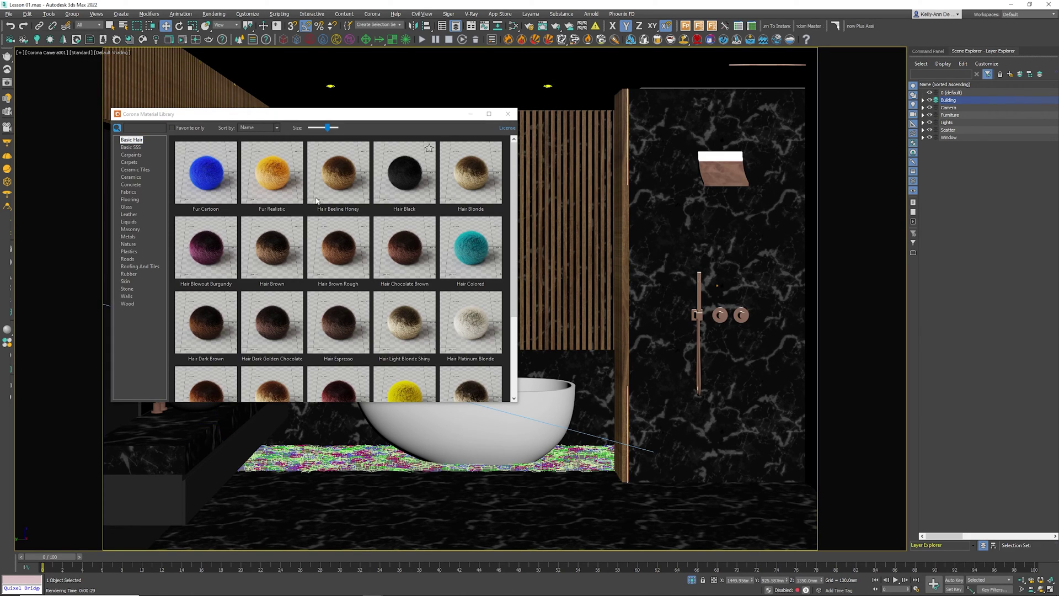
{"action": "left_click", "coordinate": [130, 229]}
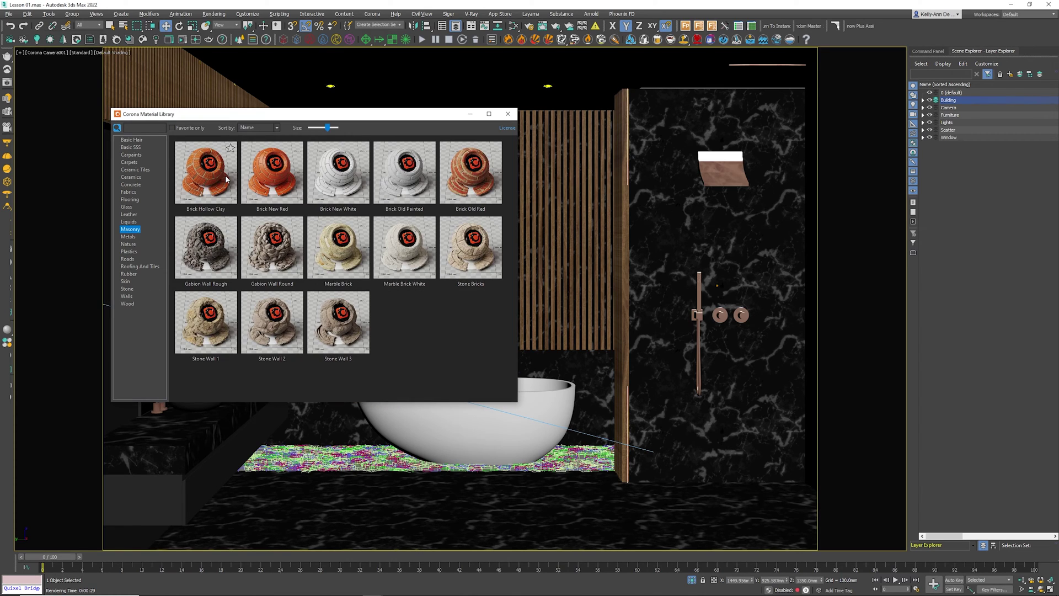
{"action": "right_click", "coordinate": [211, 254]}
{"action": "left_click", "coordinate": [263, 279]}
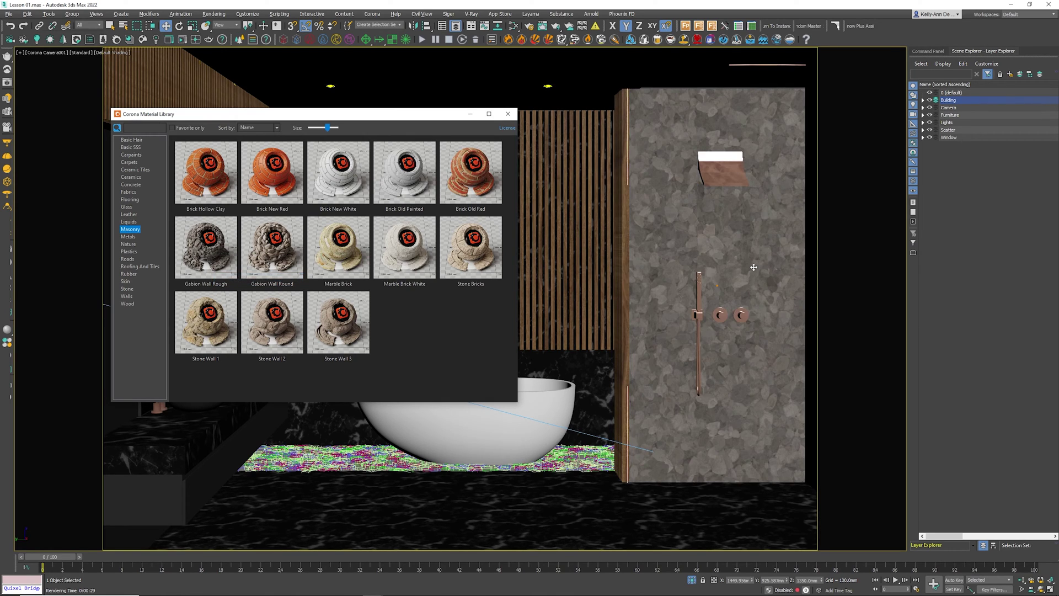
{"action": "left_click", "coordinate": [508, 115]}
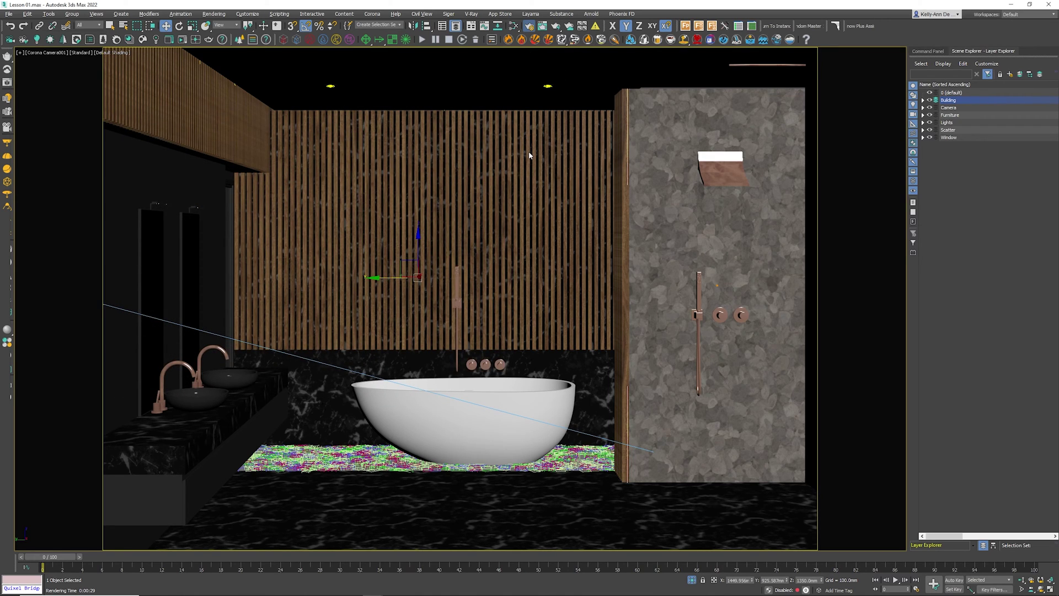
Step: Reopen the render setup, start interactive rendering and move the setup window clear of the shower wall
{"action": "key", "text": "F10"}
{"action": "left_click", "coordinate": [758, 159]}
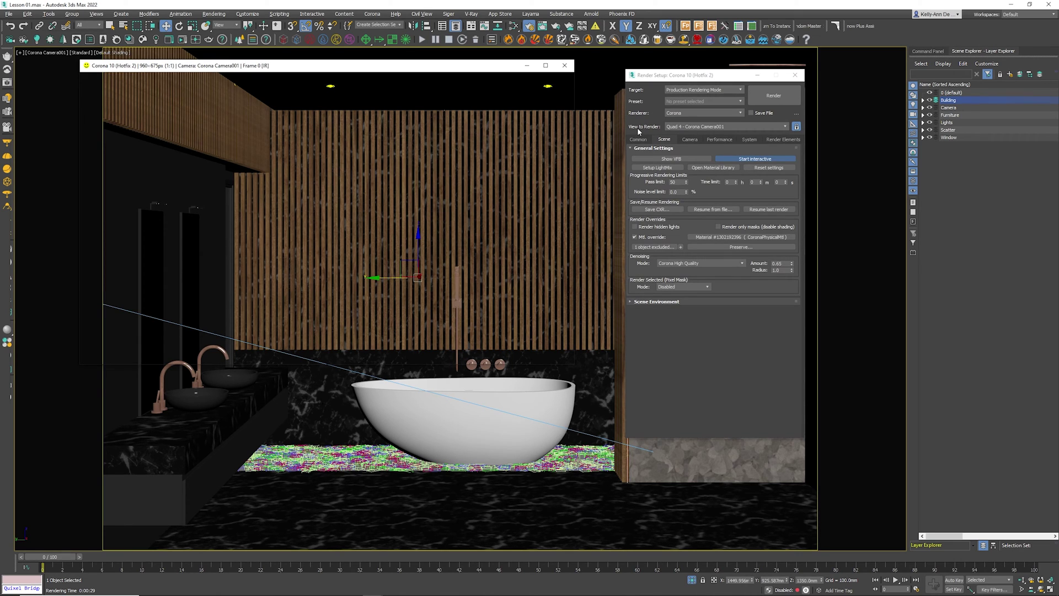
{"action": "left_click_drag", "start_coordinate": [690, 75], "coordinate": [899, 88]}
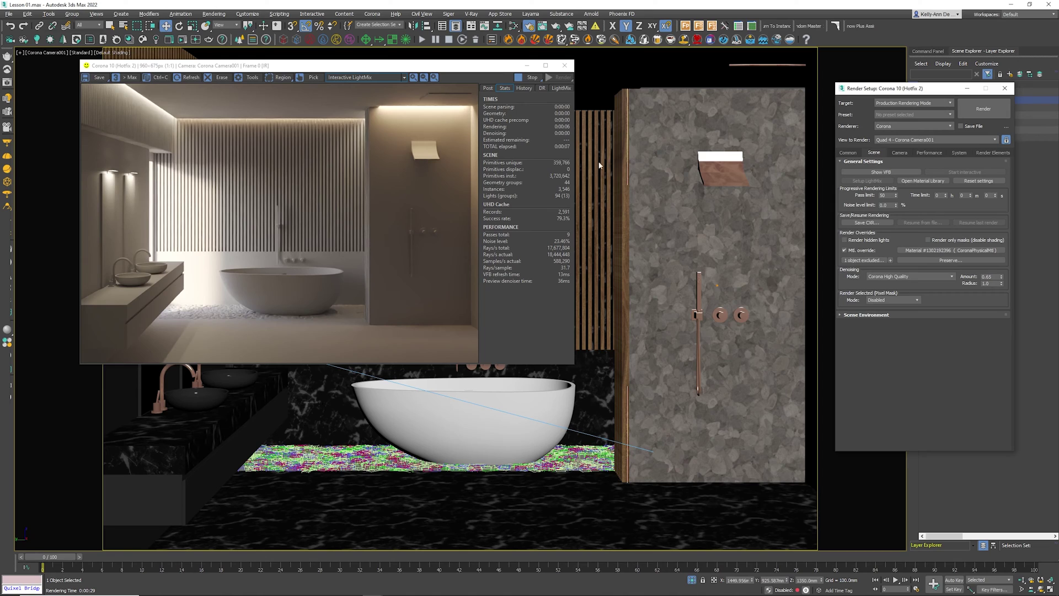
Step: Preserve displacement, bump and opacity in the Corona Material Override Settings and close the dialog
{"action": "left_click_drag", "start_coordinate": [874, 91], "coordinate": [855, 87]}
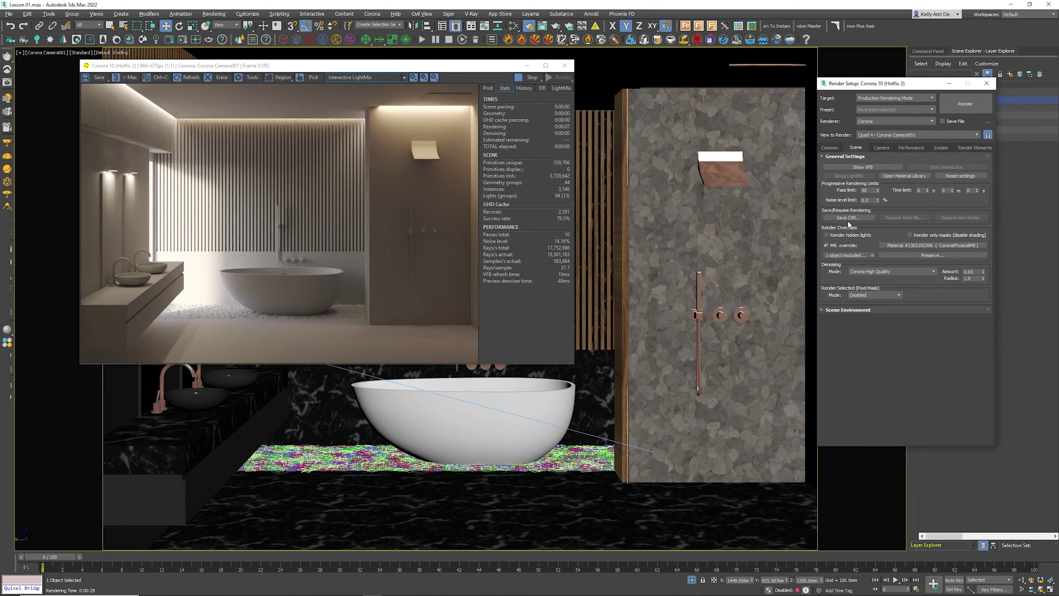
{"action": "left_click", "coordinate": [929, 257]}
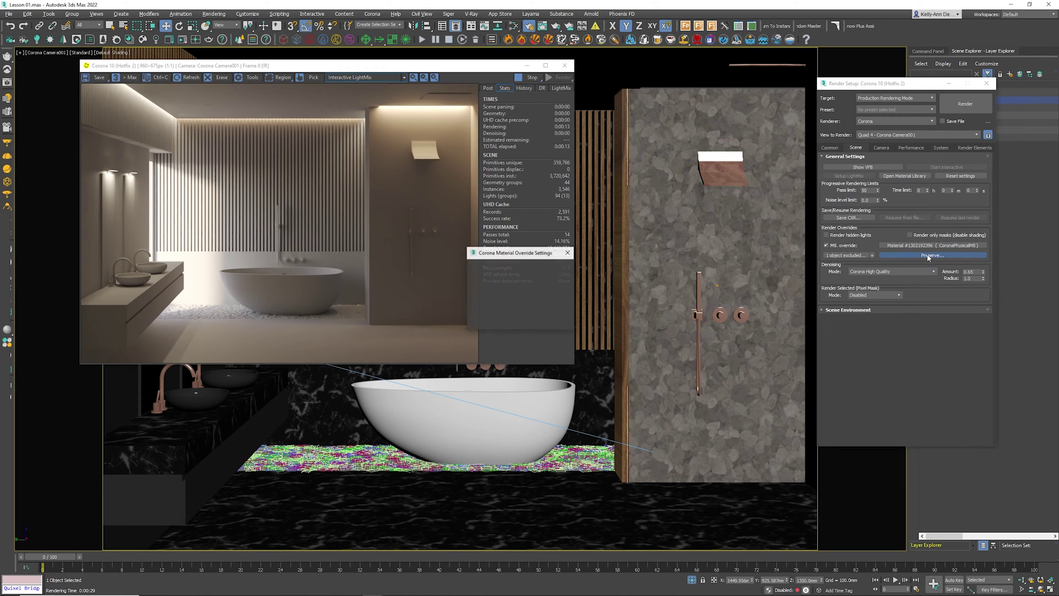
{"action": "left_click", "coordinate": [500, 269]}
{"action": "left_click", "coordinate": [500, 276]}
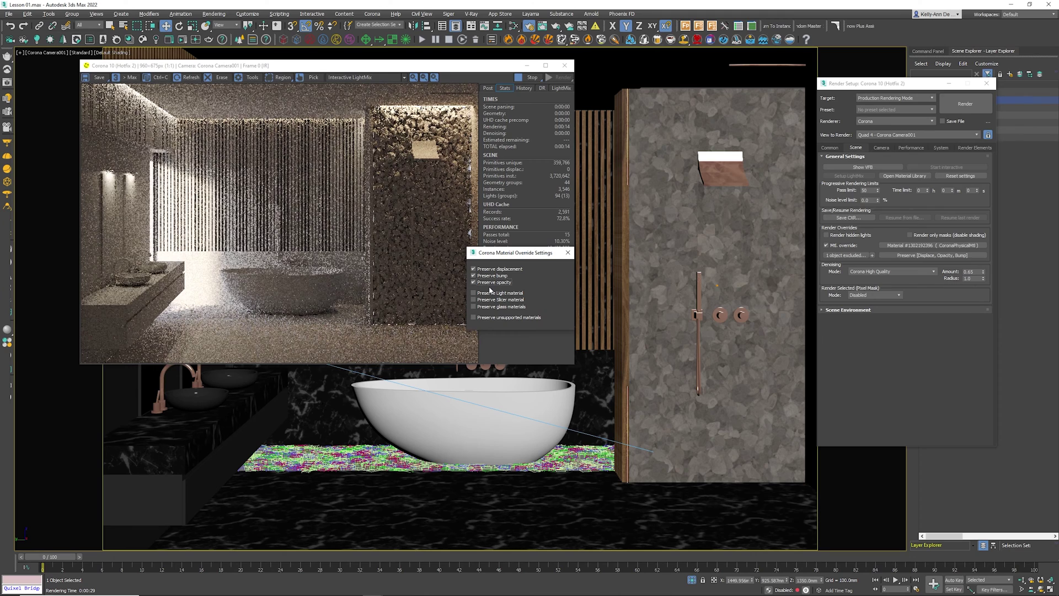
{"action": "left_click", "coordinate": [568, 252]}
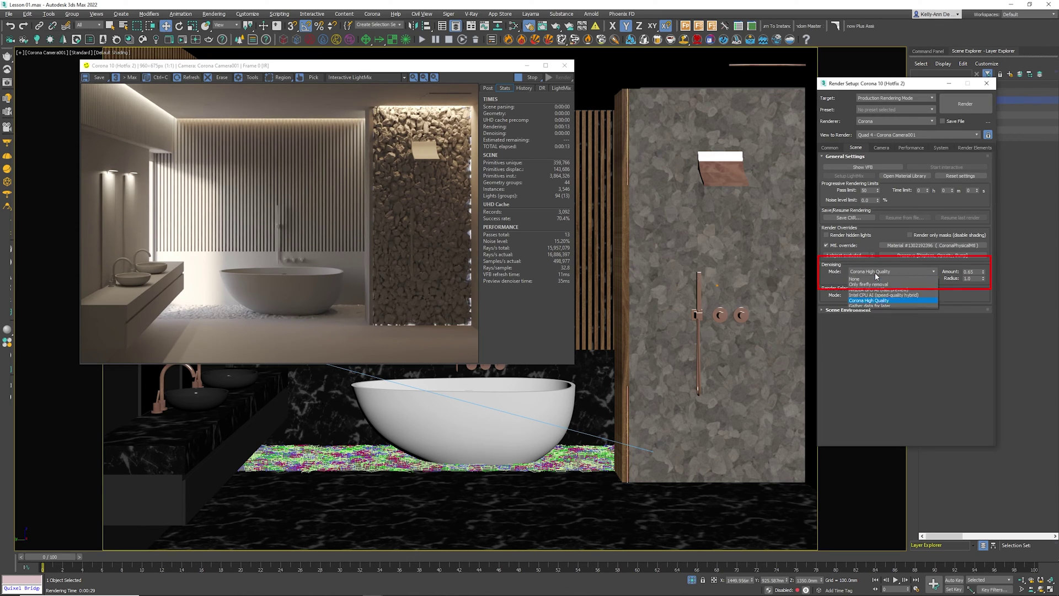
Step: Stop the interactive rendering and review the denoising mode, amount and radius, plus the frame buffer's denoising controls
{"action": "left_click", "coordinate": [543, 78]}
{"action": "left_click", "coordinate": [891, 271]}
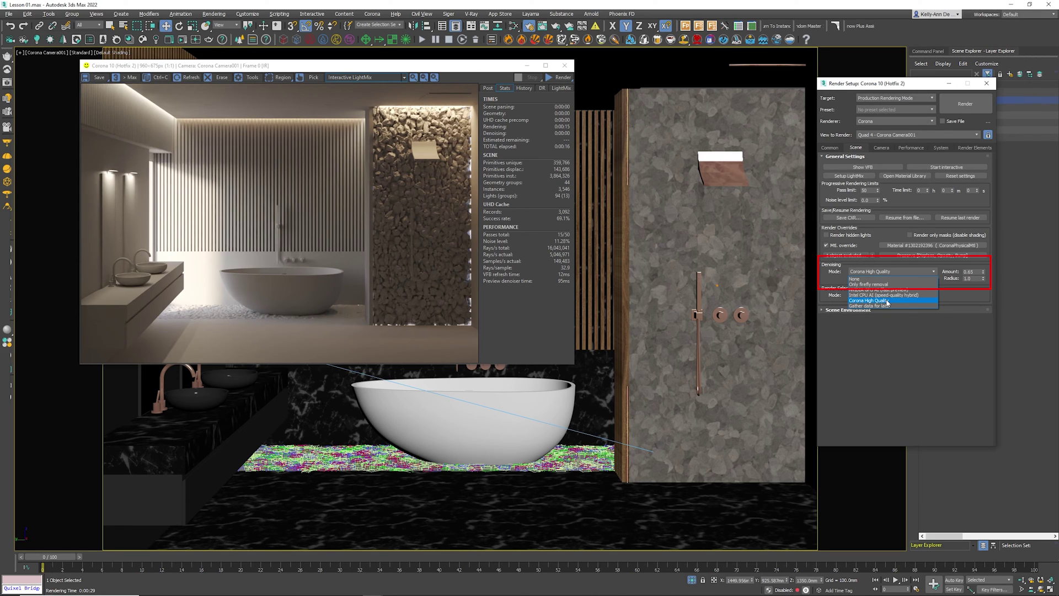
{"action": "left_click", "coordinate": [888, 302]}
{"action": "key", "text": "Tab"}
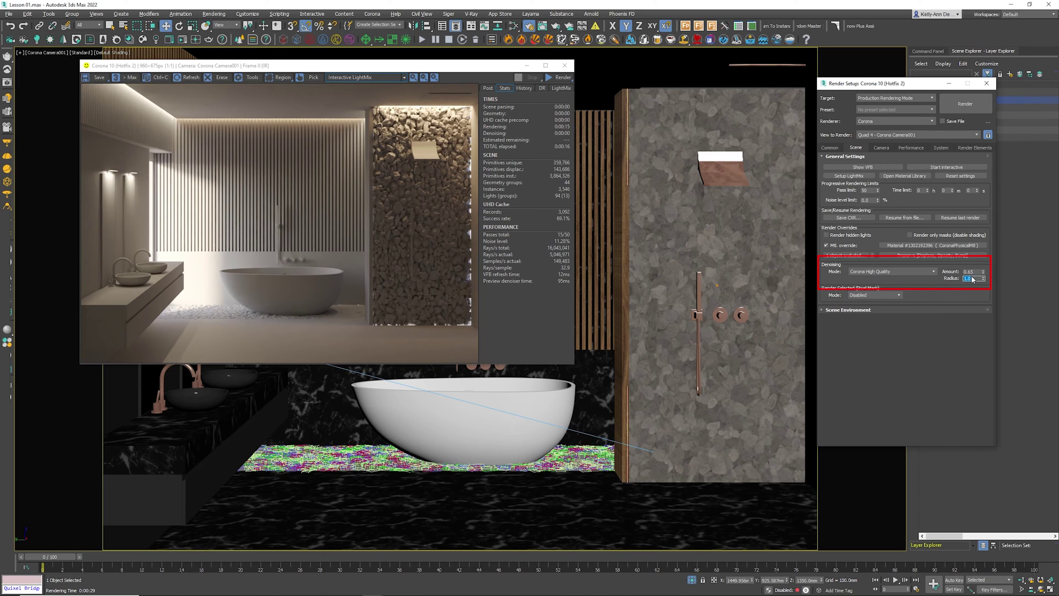
{"action": "left_click", "coordinate": [487, 89]}
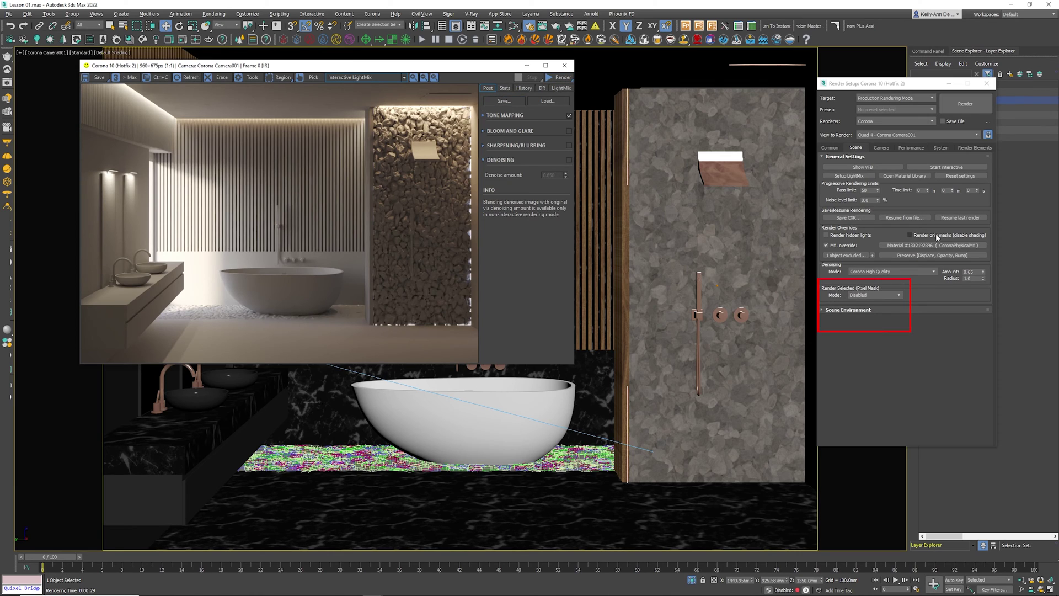
Step: Turn off the material override, restart interactive rendering and set the Render Selected mode to Viewport selection
{"action": "left_click", "coordinate": [849, 247]}
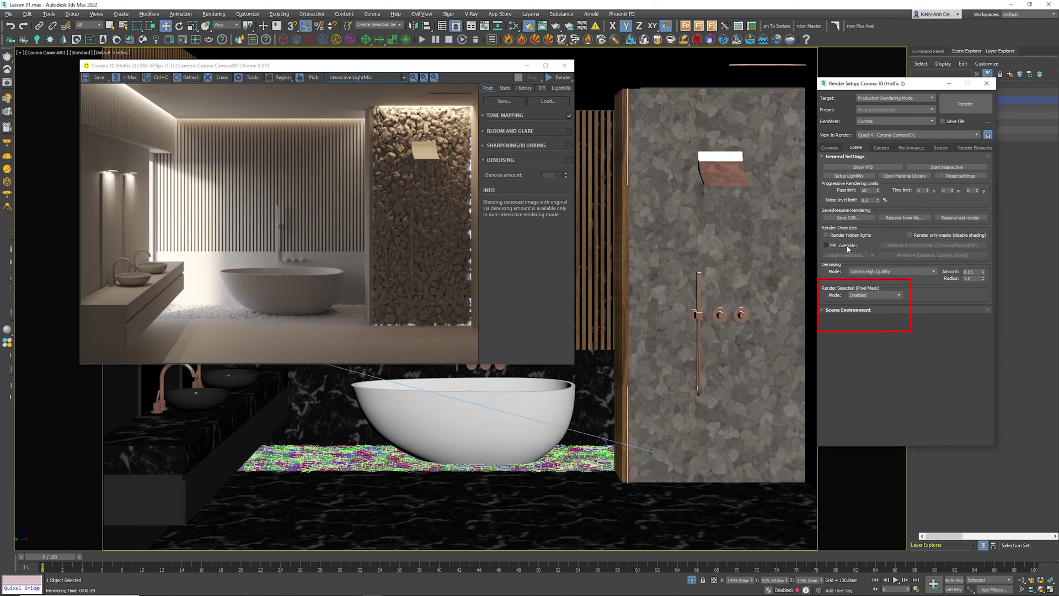
{"action": "left_click", "coordinate": [559, 77]}
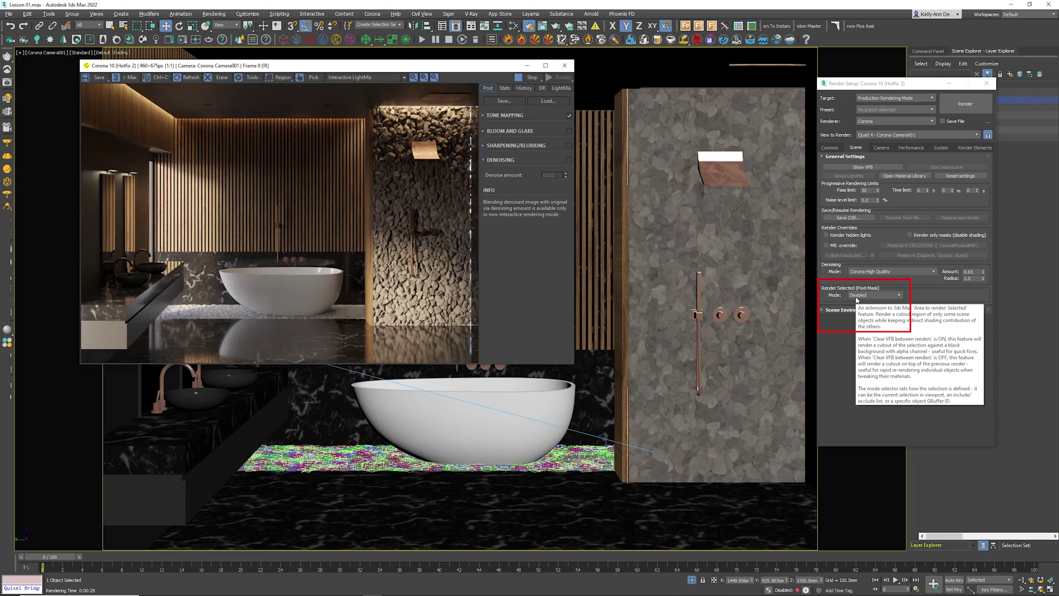
{"action": "left_click", "coordinate": [857, 296]}
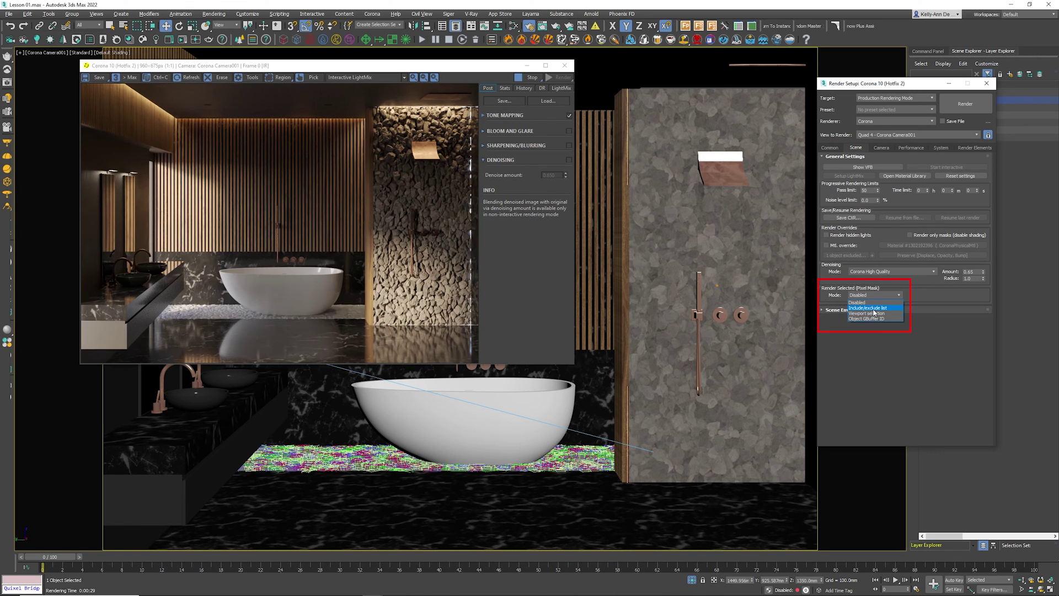
{"action": "left_click", "coordinate": [865, 313]}
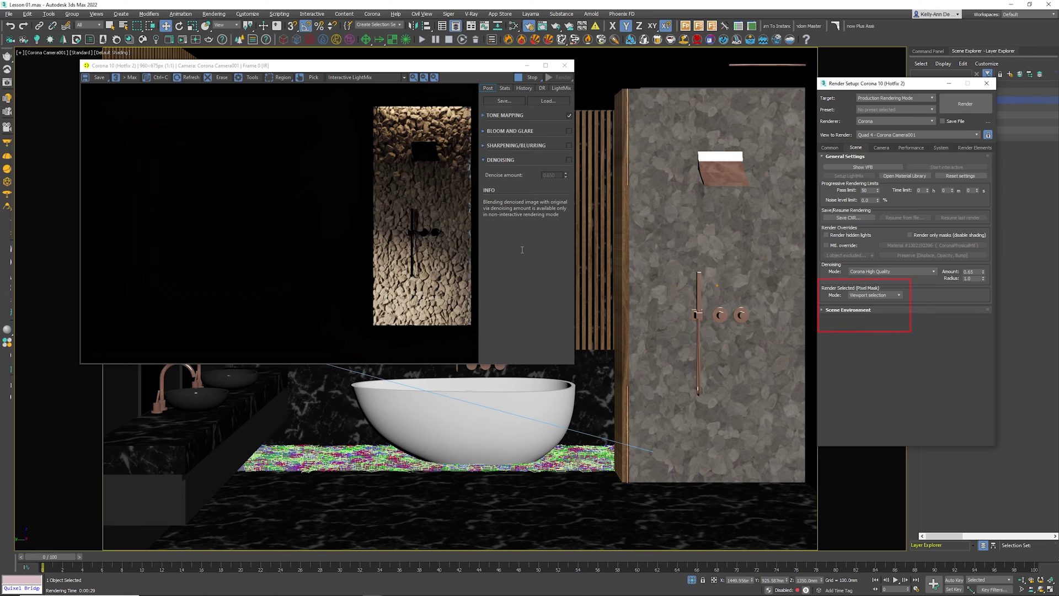
Step: Add the bathtub, vanity units, basin and floor to the shower wall selection and inspect the bathtub in the masked render
{"action": "left_click_drag", "start_coordinate": [879, 83], "coordinate": [679, 81]}
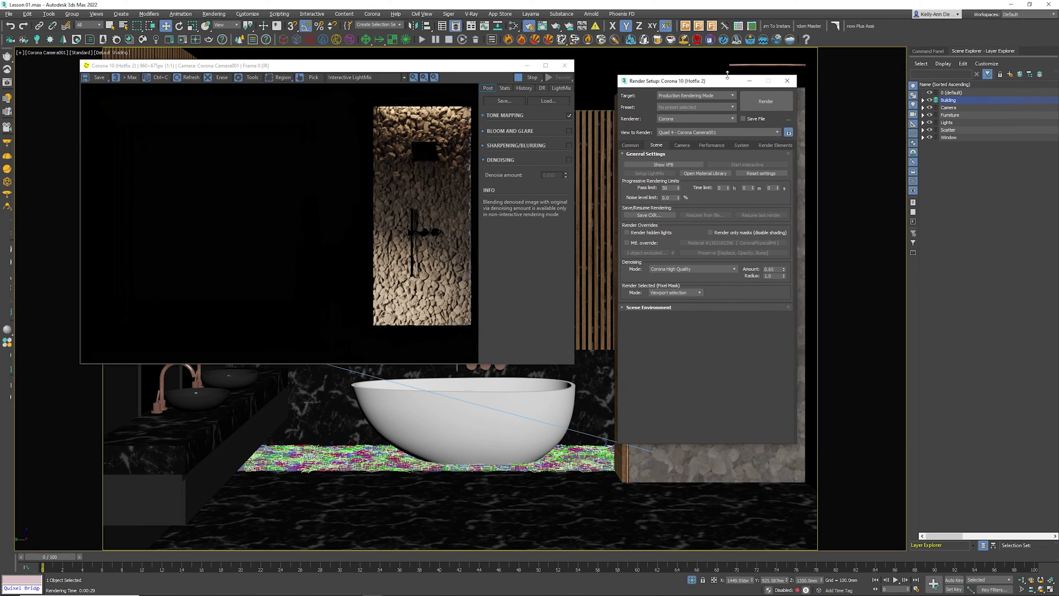
{"action": "left_click", "coordinate": [928, 52]}
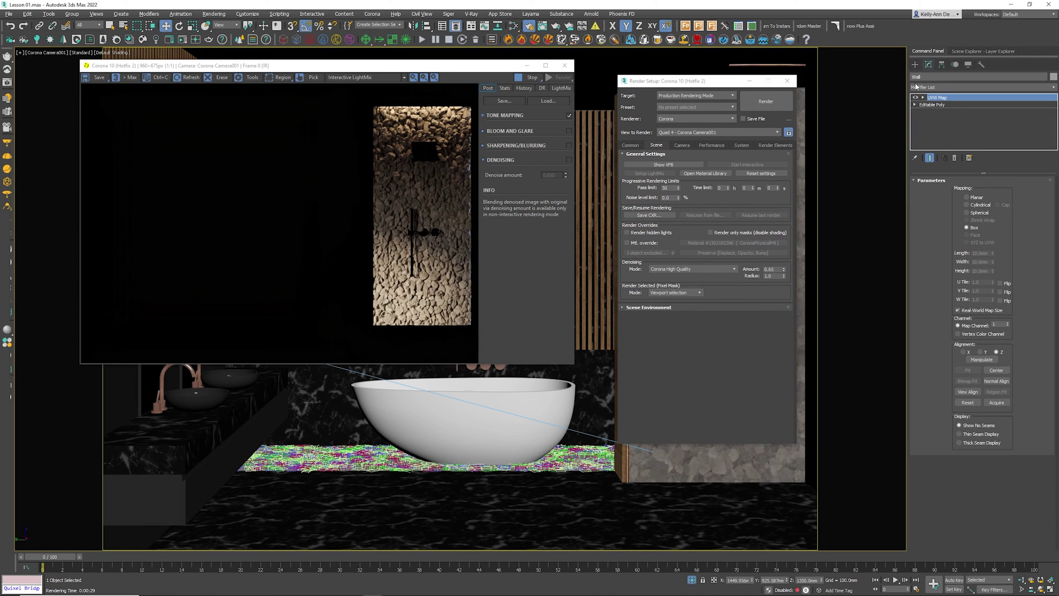
{"action": "left_click_drag", "start_coordinate": [709, 83], "coordinate": [778, 75]}
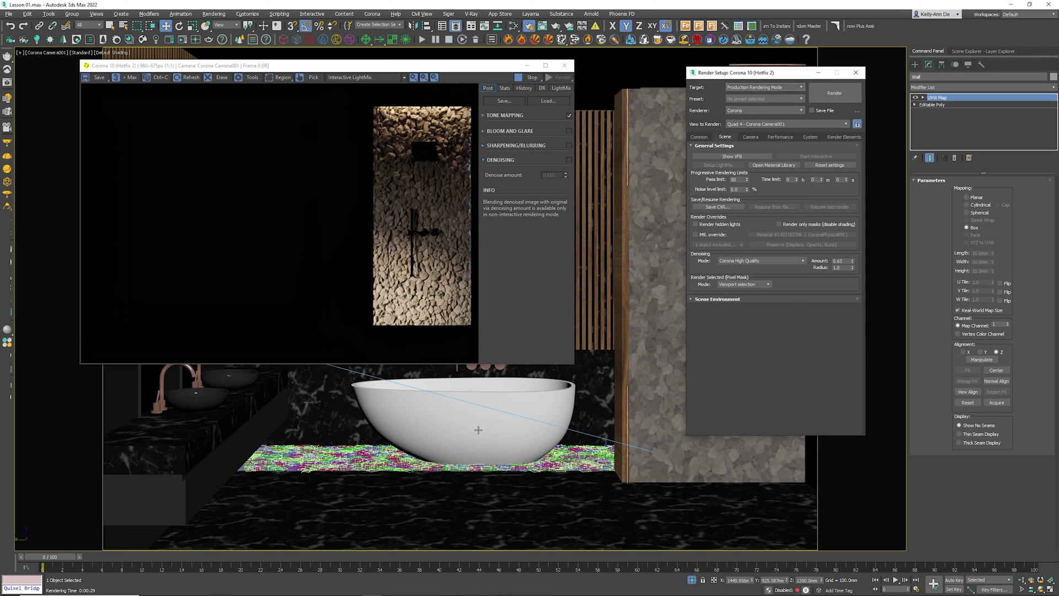
{"action": "left_click", "coordinate": [455, 428]}
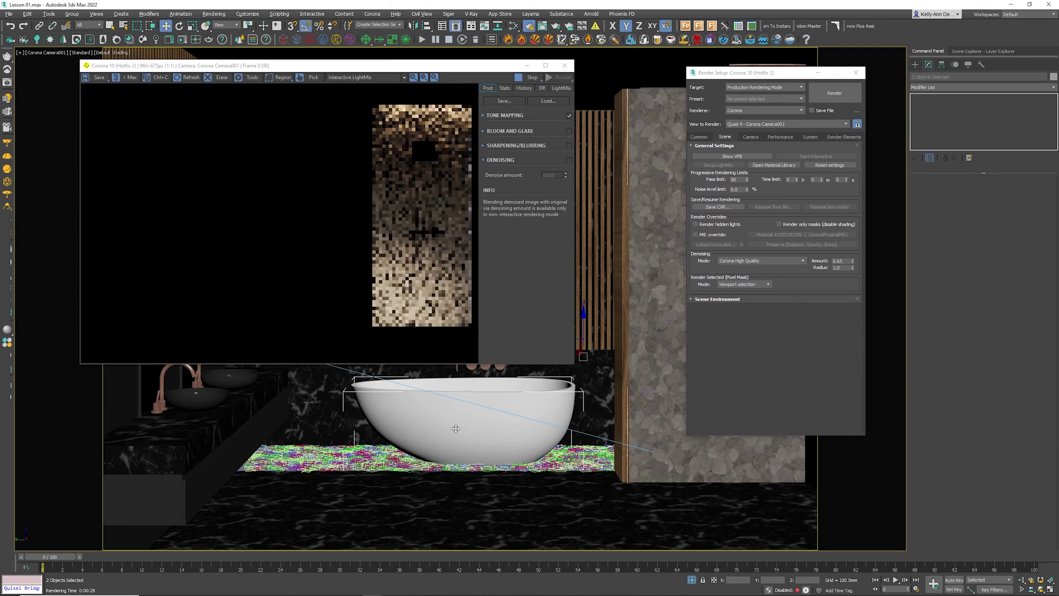
{"action": "left_click", "coordinate": [212, 413], "text": "ctrl"}
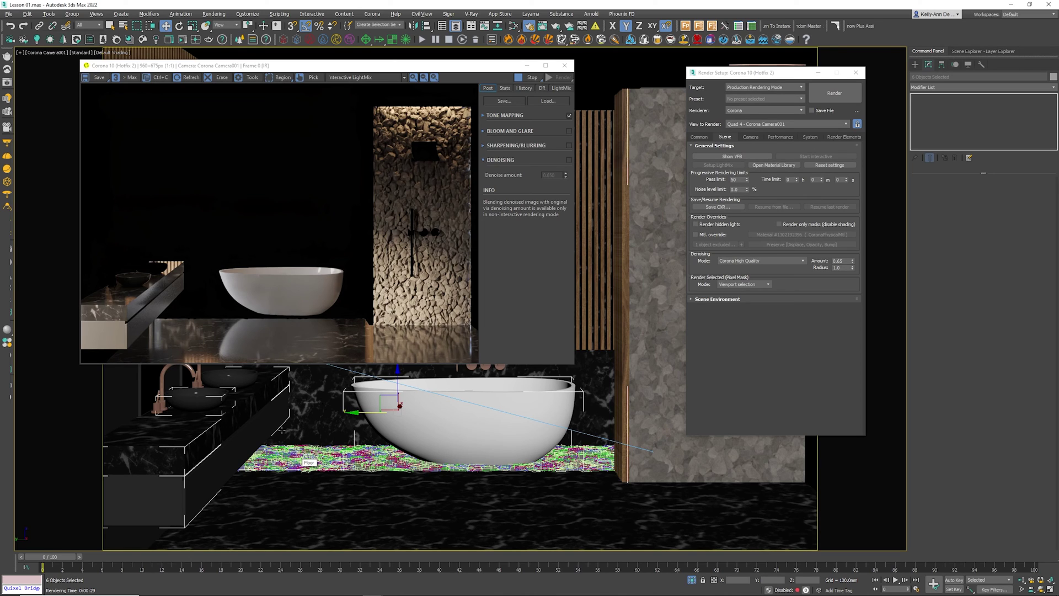
{"action": "scroll", "coordinate": [333, 287], "scroll_direction": "up", "scroll_amount": 1}
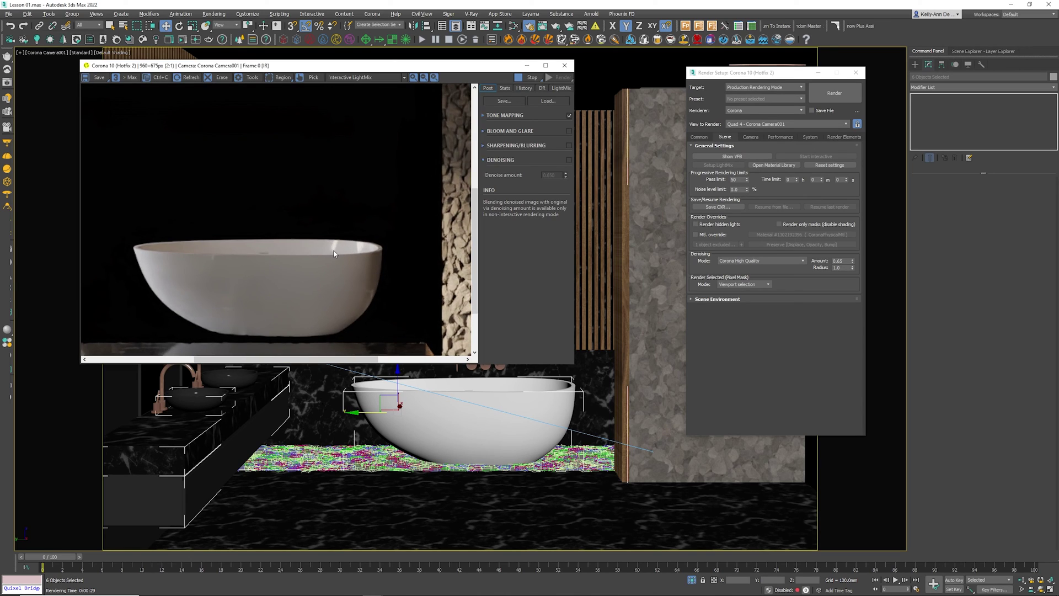
{"action": "scroll", "coordinate": [348, 255], "scroll_direction": "down", "scroll_amount": 1}
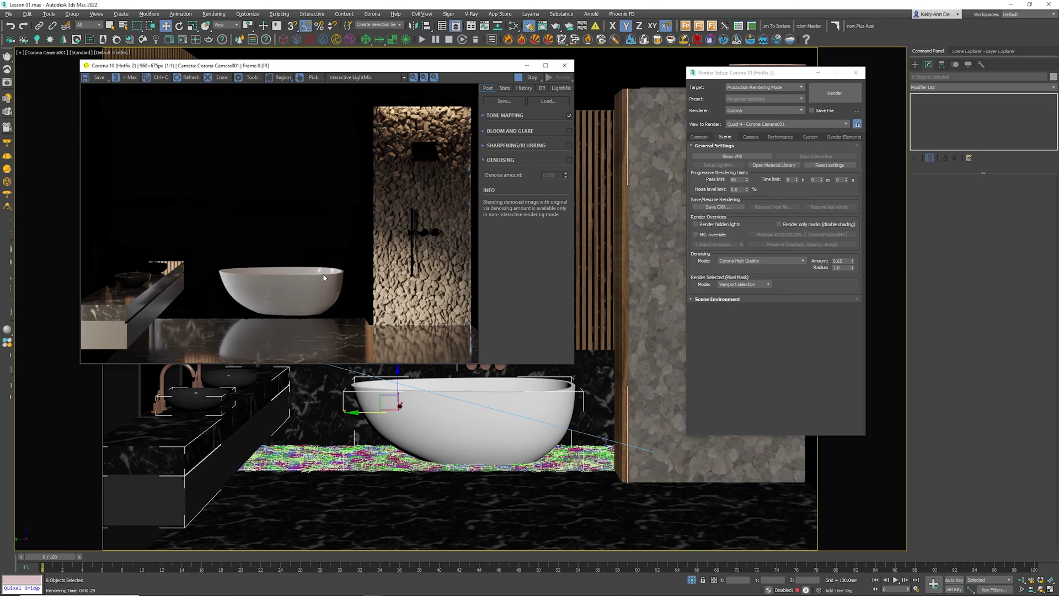
Step: Reduce the selection to the bathtub alone so that only it renders
{"action": "left_click", "coordinate": [461, 418]}
{"action": "left_click", "coordinate": [460, 418]}
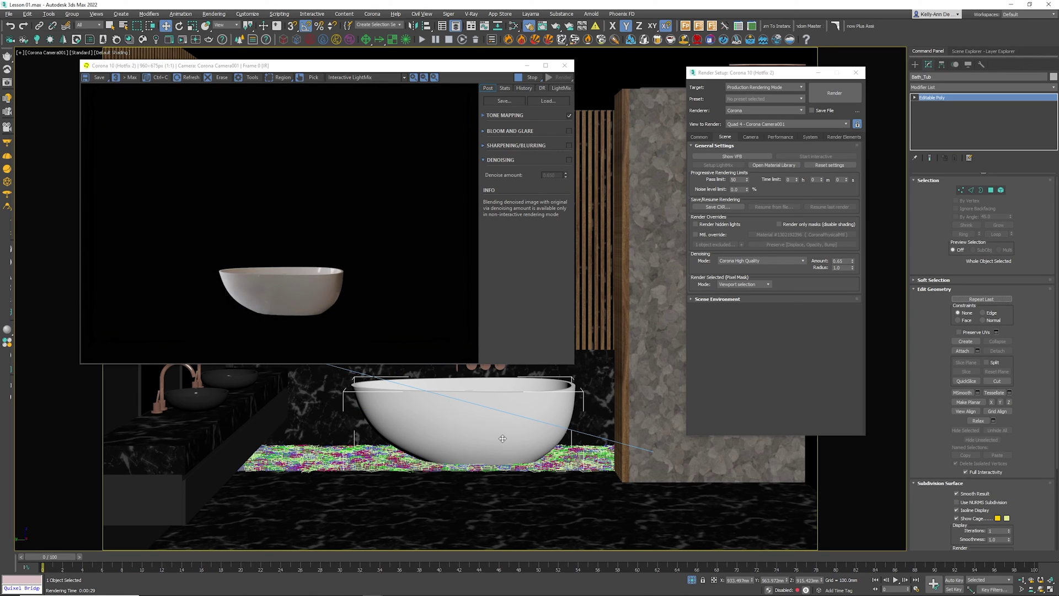
Step: Isolate the bathtub to compare its render without the surrounding scene, and unhide all objects again
{"action": "key", "text": "alt+q"}
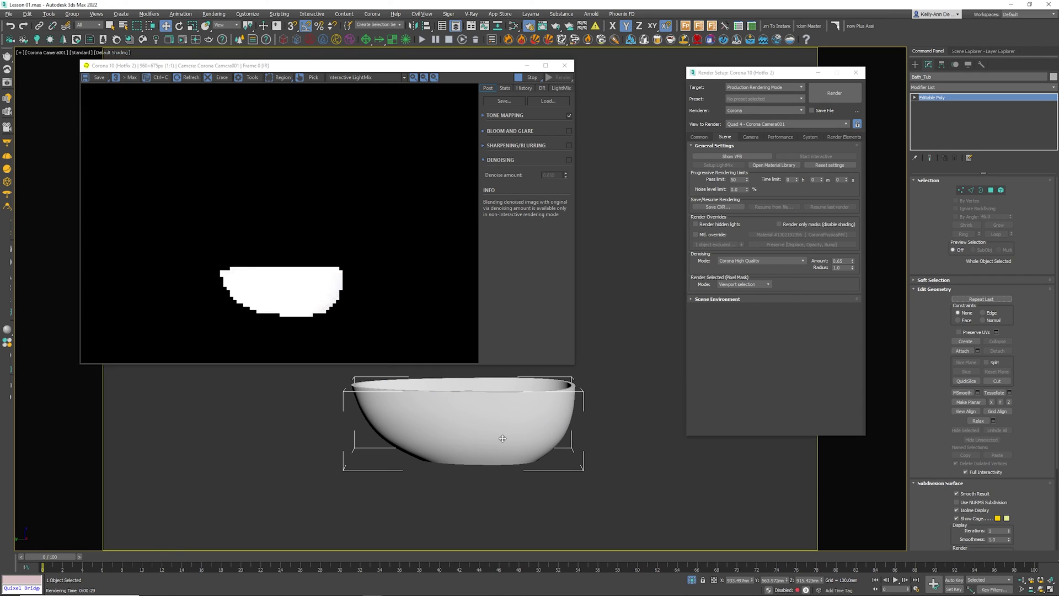
{"action": "right_click", "coordinate": [614, 342]}
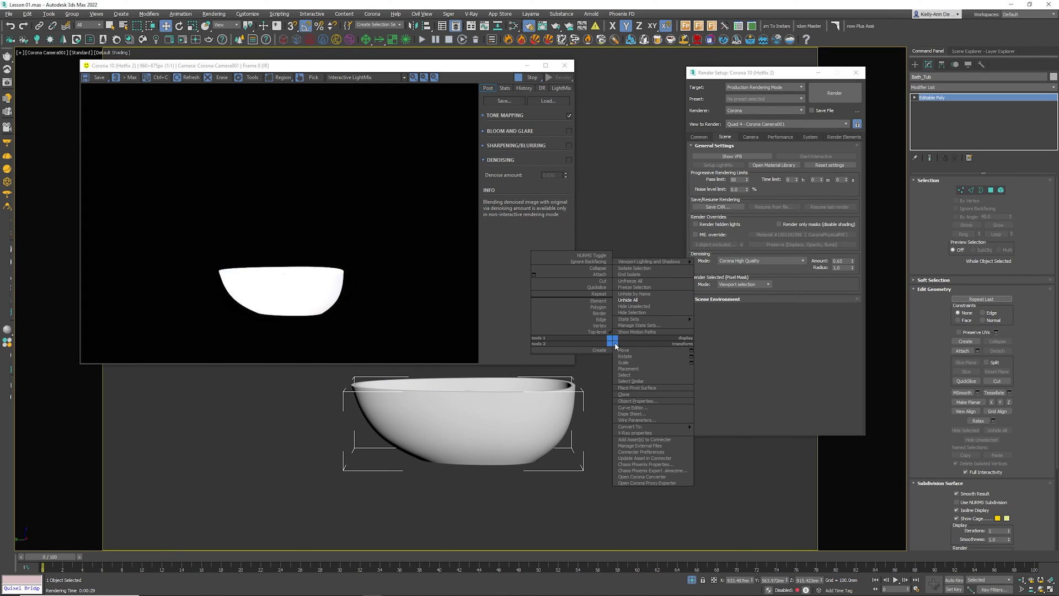
{"action": "left_click", "coordinate": [629, 299]}
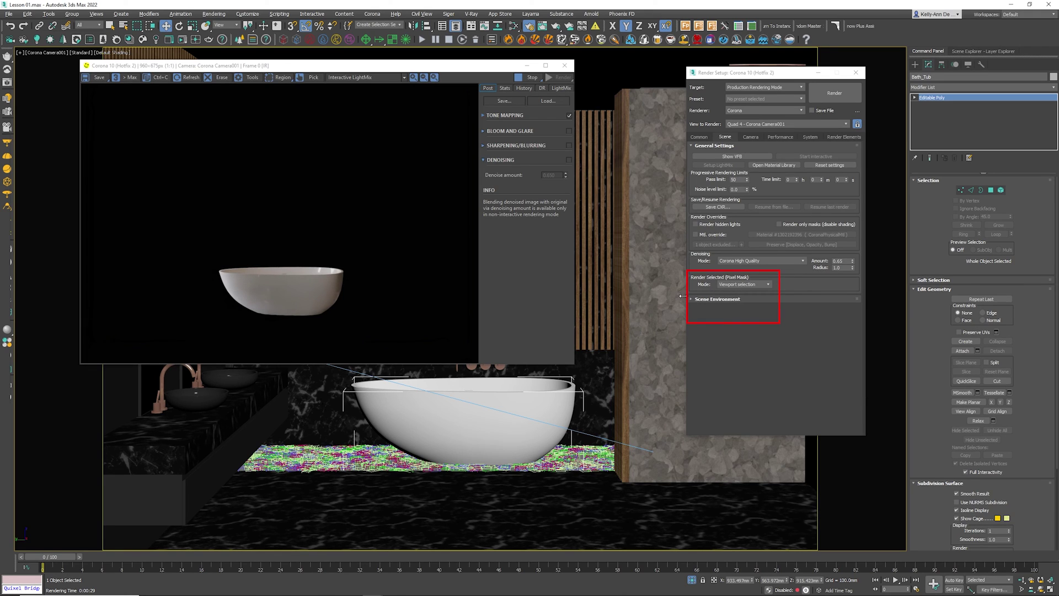
Step: Switch the Render Selected mode to Include/exclude list and add the selected bathtub to the included objects
{"action": "left_click", "coordinate": [763, 283]}
{"action": "left_click", "coordinate": [745, 284]}
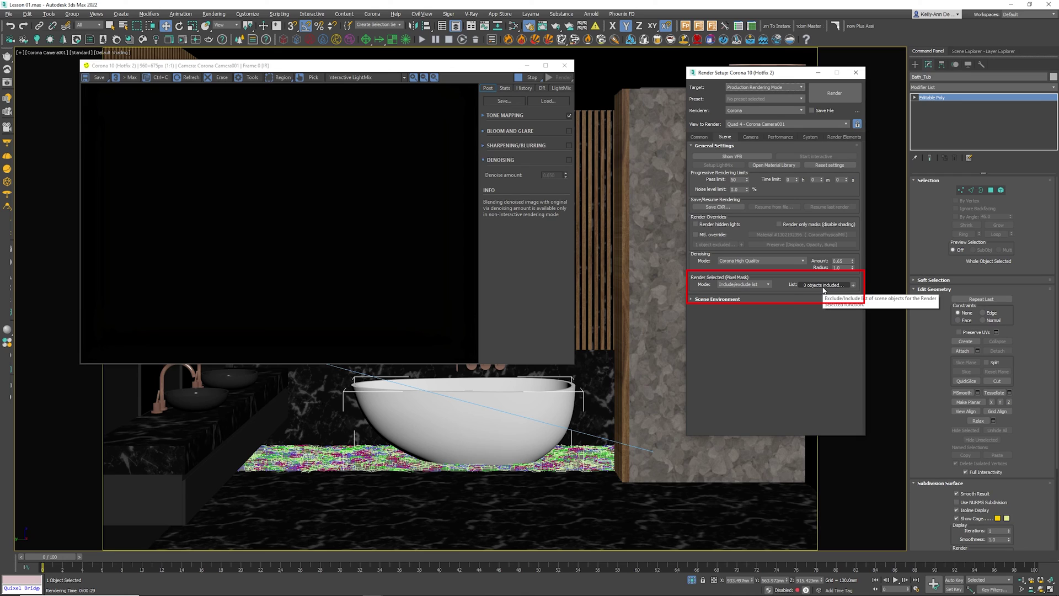
{"action": "left_click", "coordinate": [477, 422]}
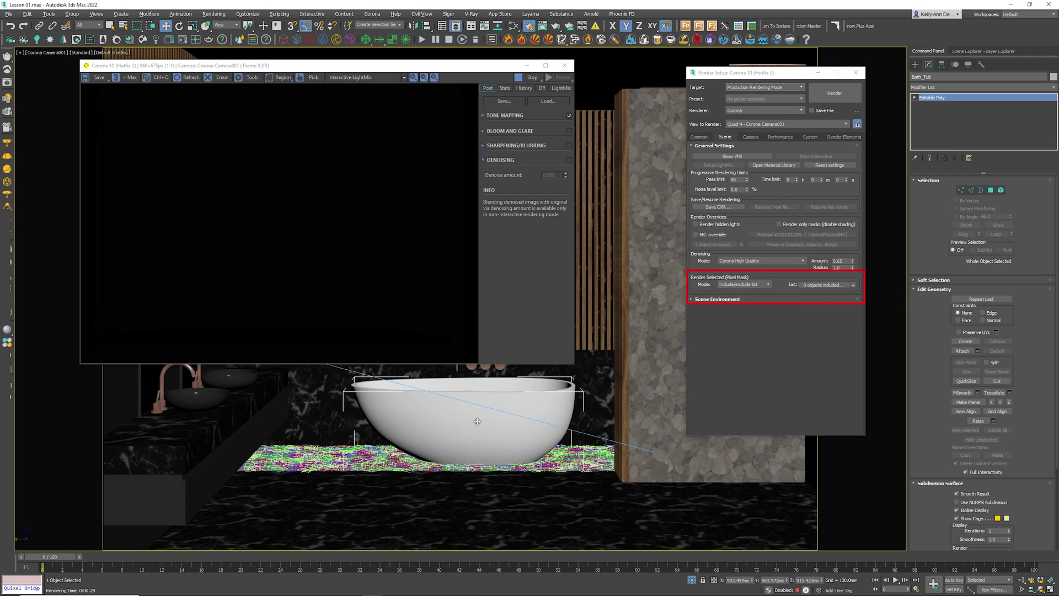
{"action": "left_click", "coordinate": [852, 285]}
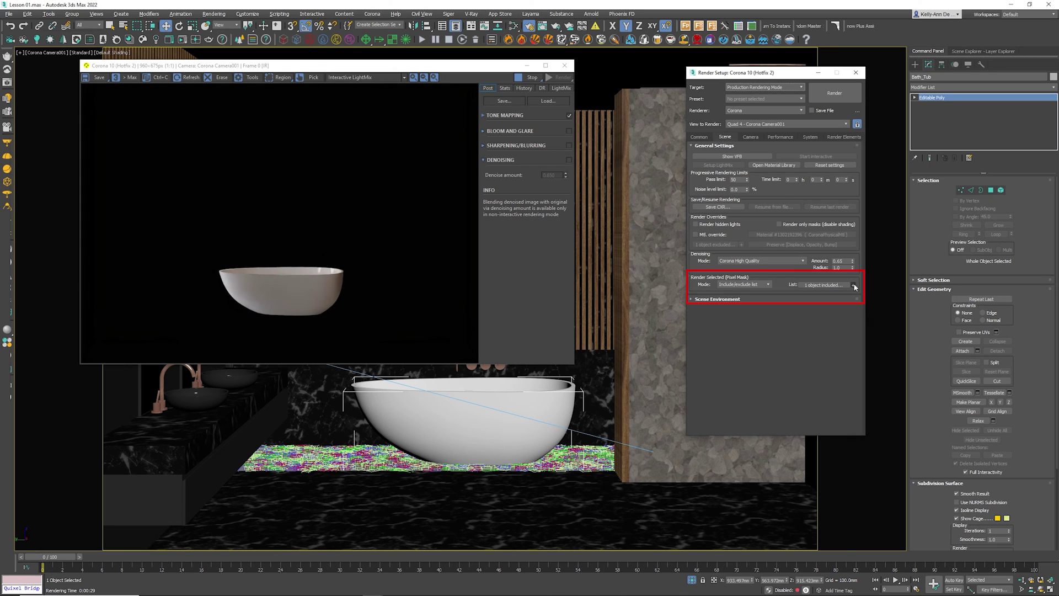